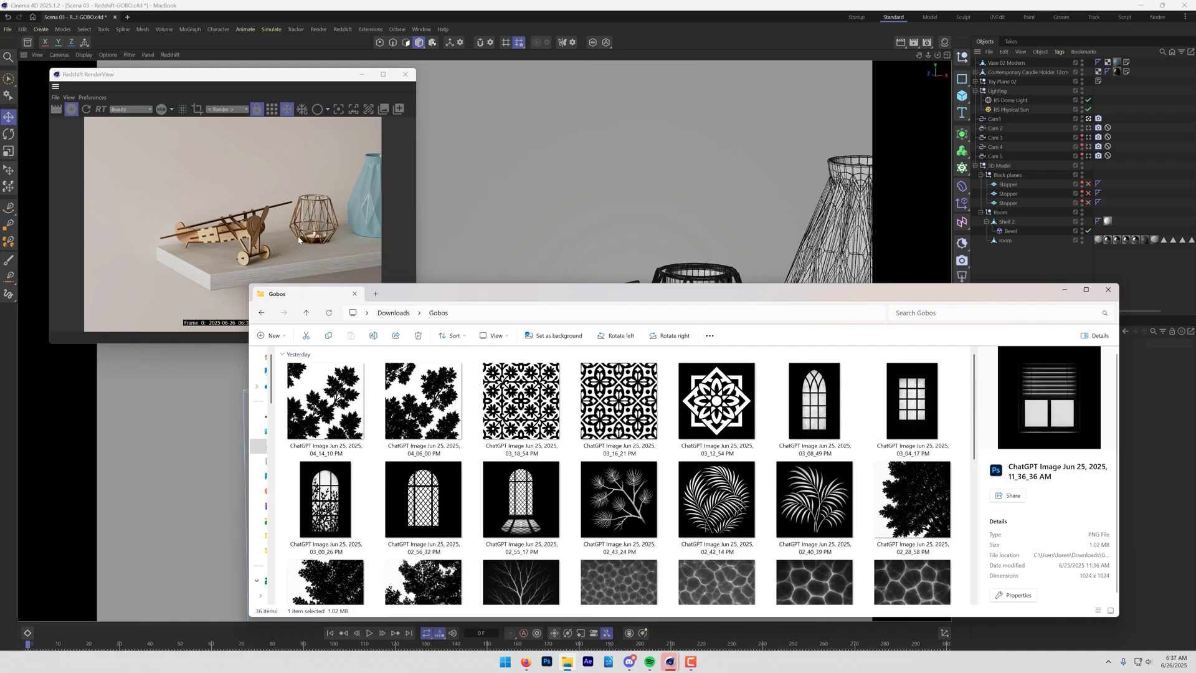
Browse the gobo images in the Gobos folder, from leaf and ornament patterns to windows, blinds and branches
{"action": "mouse_move", "coordinate": [522, 291]}
{"action": "left_mouse_down"}
{"action": "mouse_move", "coordinate": [535, 229]}
{"action": "mouse_move", "coordinate": [528, 279]}
{"action": "left_mouse_up"}
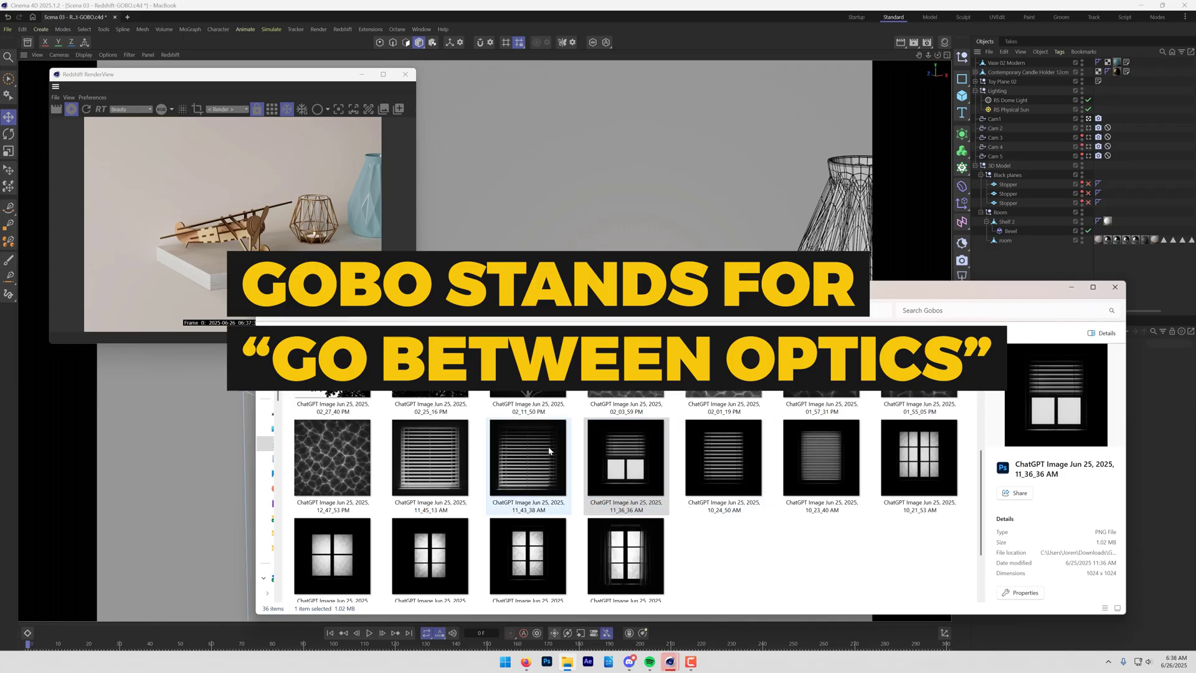
{"action": "scroll", "coordinate": [549, 450], "scroll_direction": "up", "scroll_amount": 5}
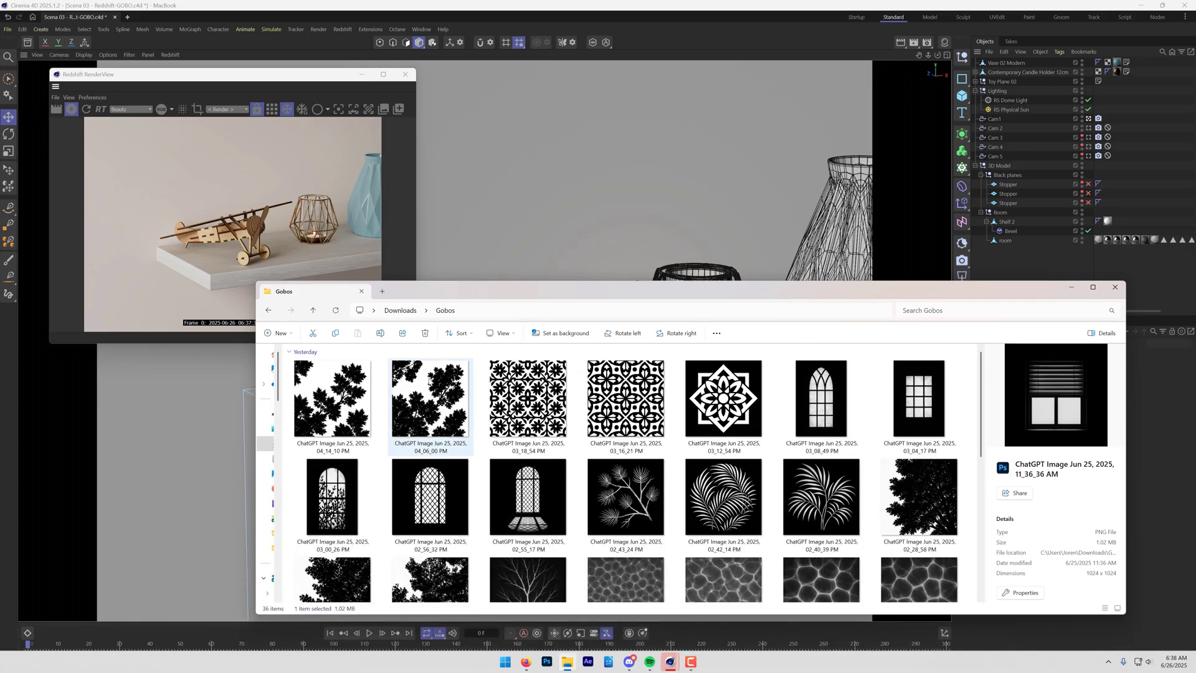
{"action": "left_click_drag", "start_coordinate": [484, 291], "coordinate": [440, 221]}
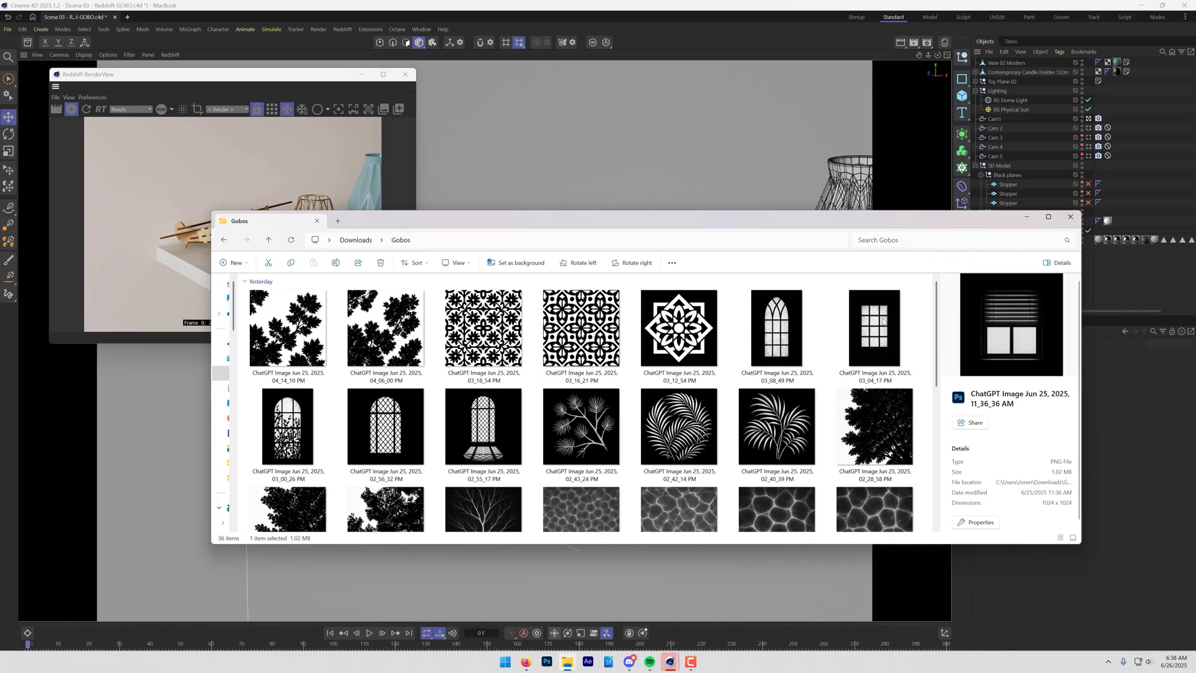
{"action": "scroll", "coordinate": [617, 406], "scroll_direction": "down", "scroll_amount": 5}
{"action": "left_click", "coordinate": [617, 406]}
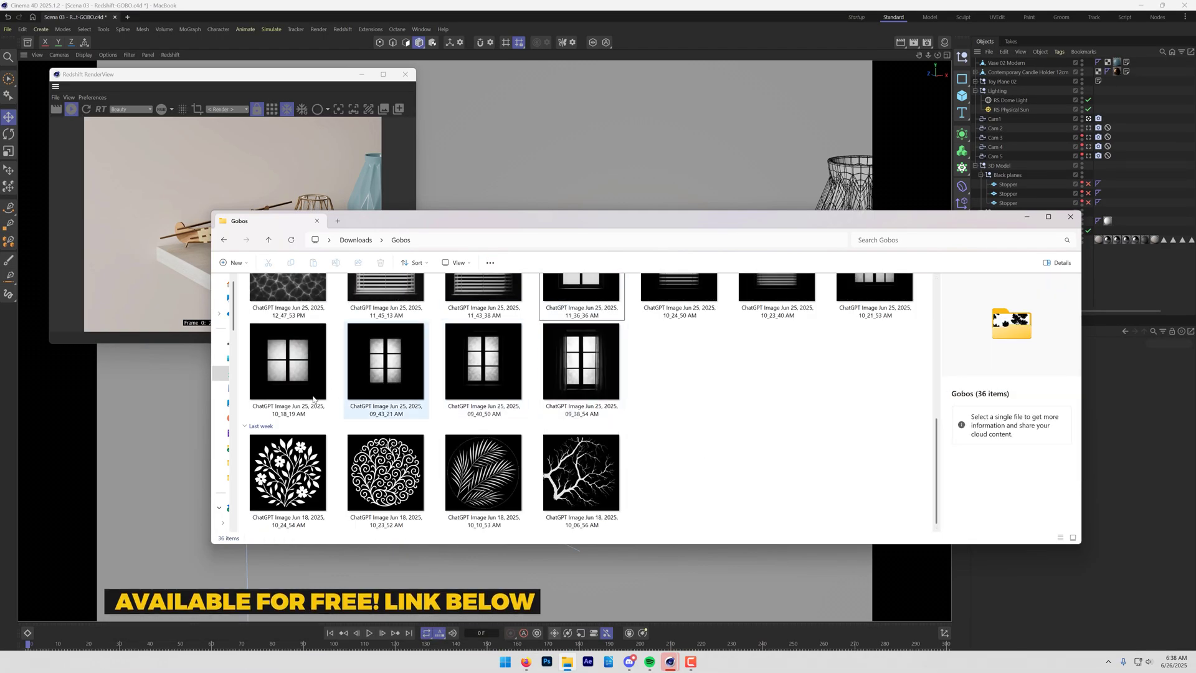
{"action": "scroll", "coordinate": [942, 401], "scroll_direction": "up", "scroll_amount": 2}
{"action": "scroll", "coordinate": [942, 400], "scroll_direction": "up", "scroll_amount": 3}
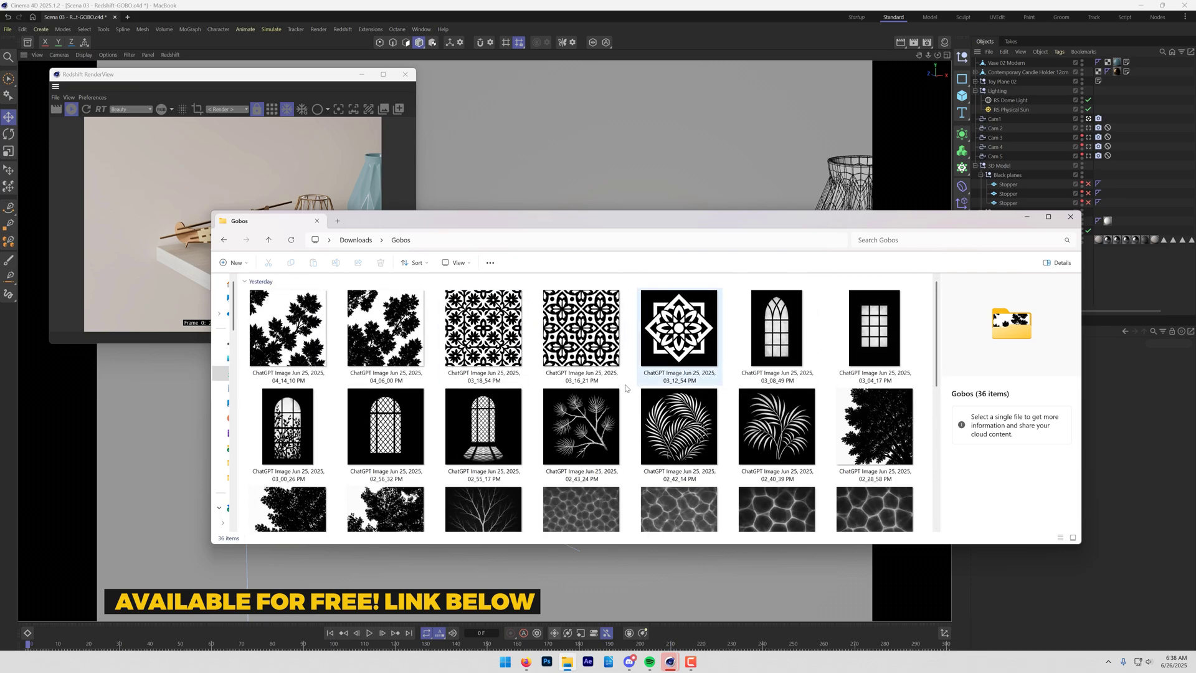
{"action": "scroll", "coordinate": [630, 385], "scroll_direction": "down", "scroll_amount": 4}
{"action": "left_click_drag", "start_coordinate": [506, 218], "coordinate": [1195, 300]}
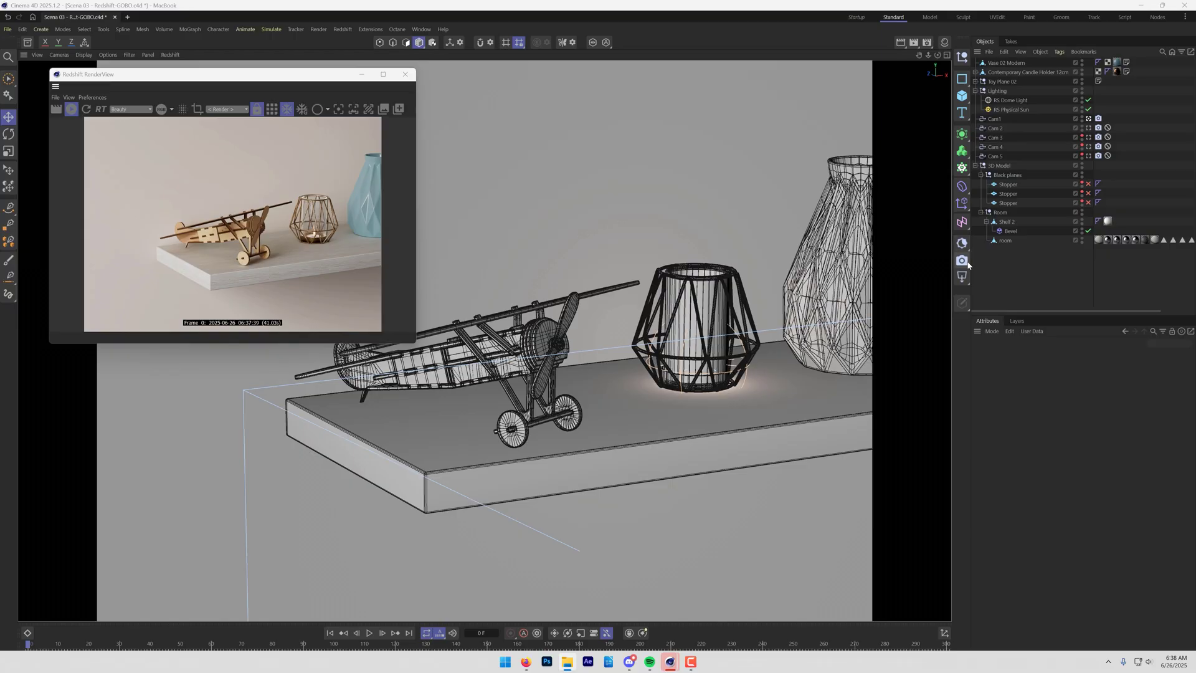
Add a Redshift spot light and make it a child of the Vase 02 Modern object
{"action": "left_click", "coordinate": [962, 277]}
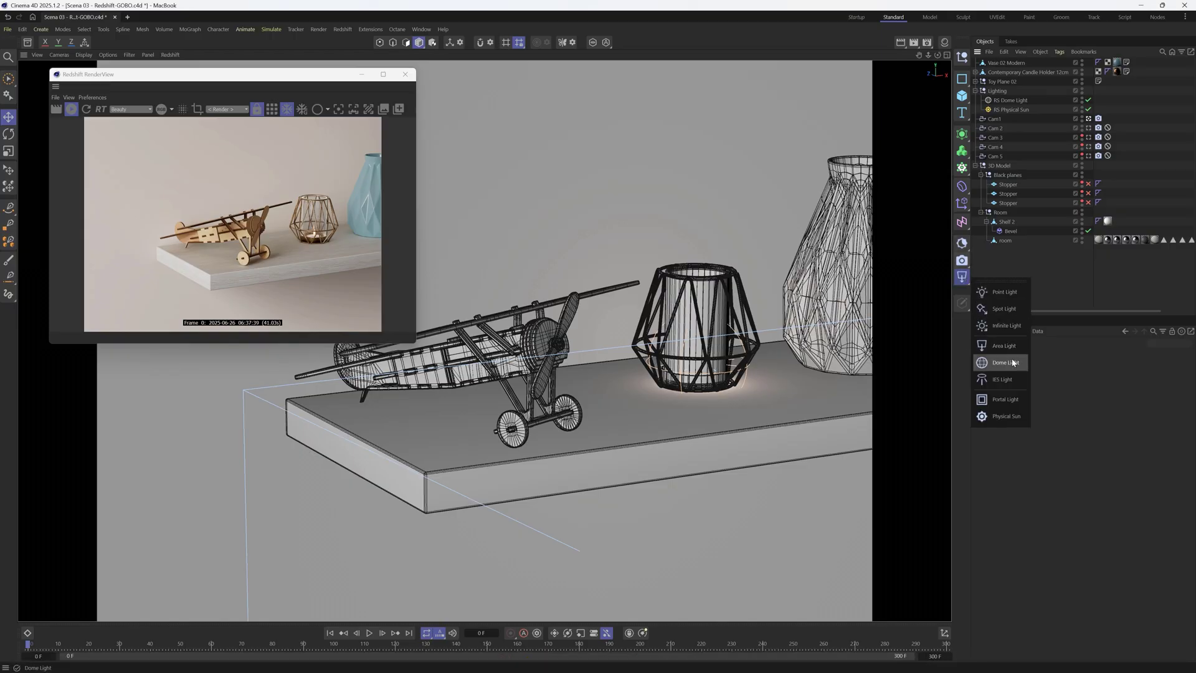
{"action": "left_click", "coordinate": [1004, 308]}
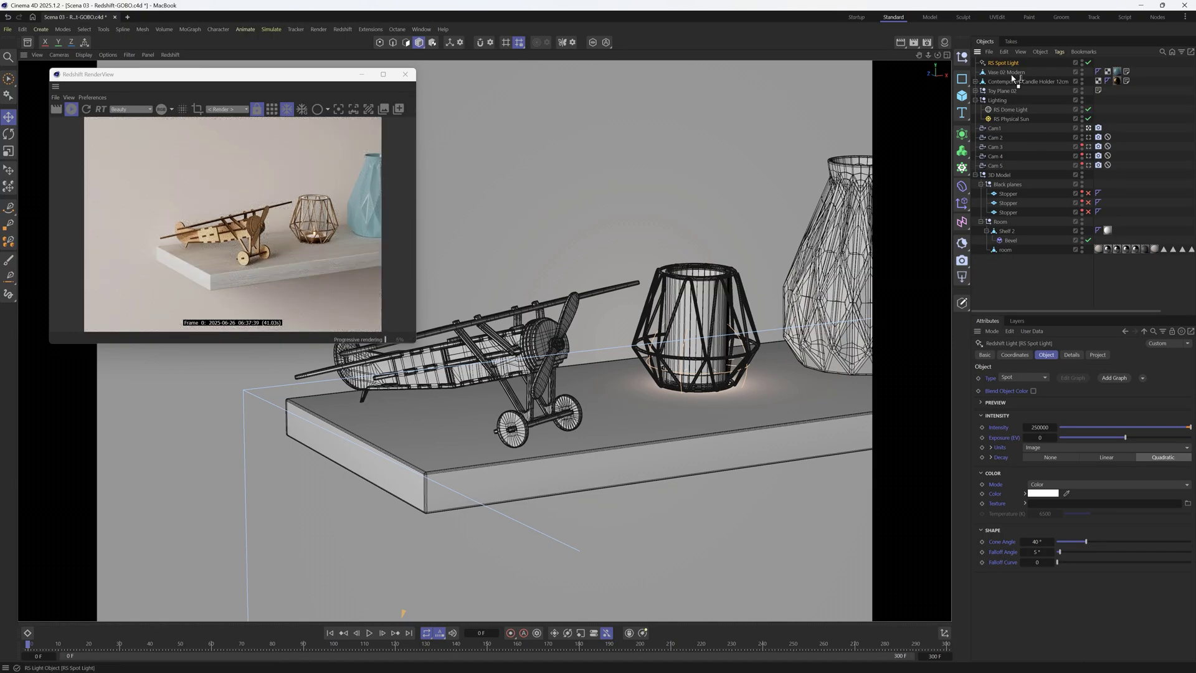
{"action": "left_click_drag", "start_coordinate": [1013, 75], "coordinate": [1011, 73]}
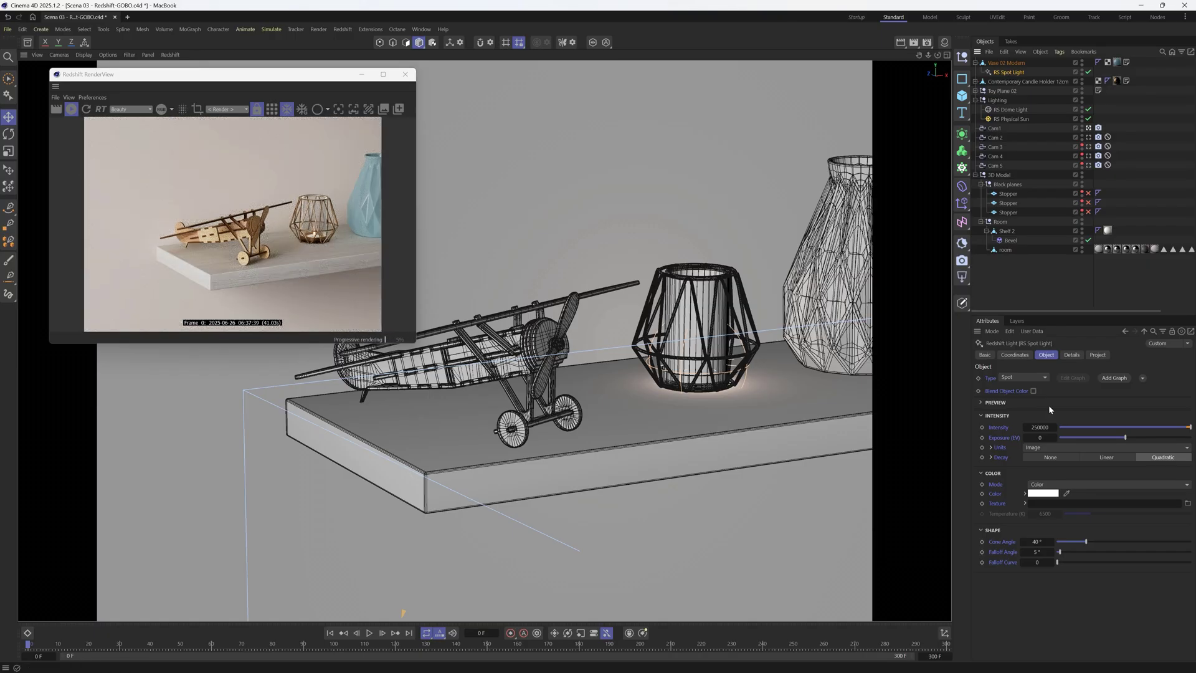
Set the spot light's X, Y and Z position to 0 cm, and move it back out of the vase's hierarchy
{"action": "left_click", "coordinate": [1015, 355]}
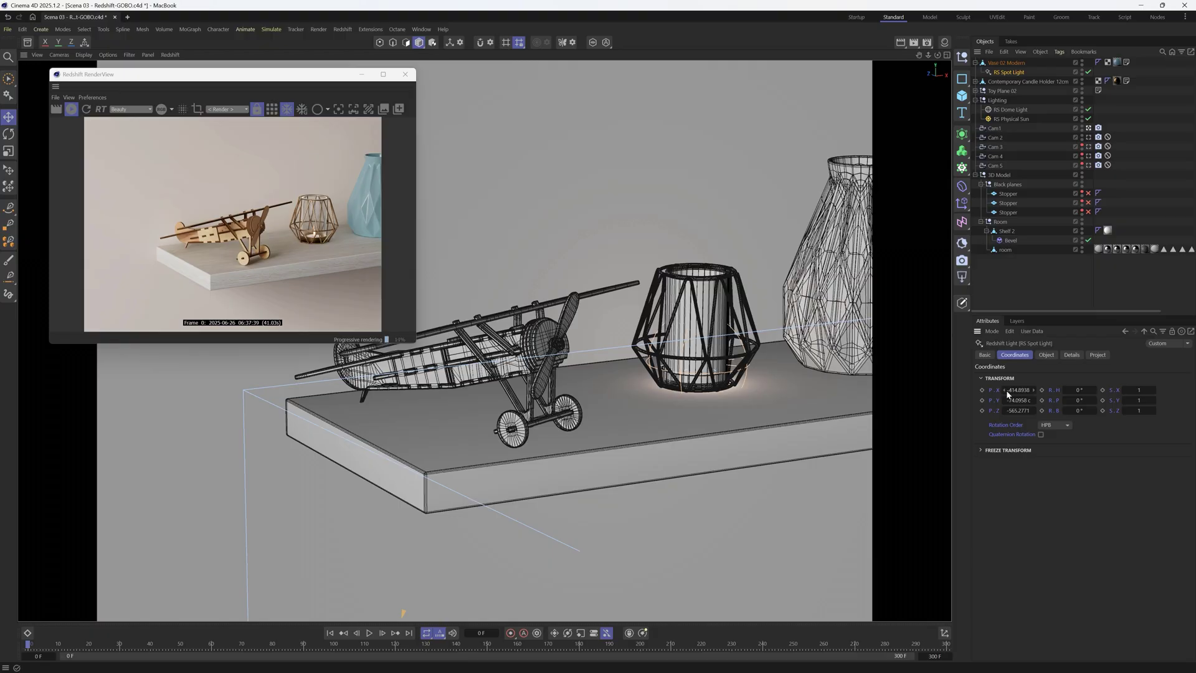
{"action": "right_click", "coordinate": [1005, 391]}
{"action": "right_click", "coordinate": [1005, 400]}
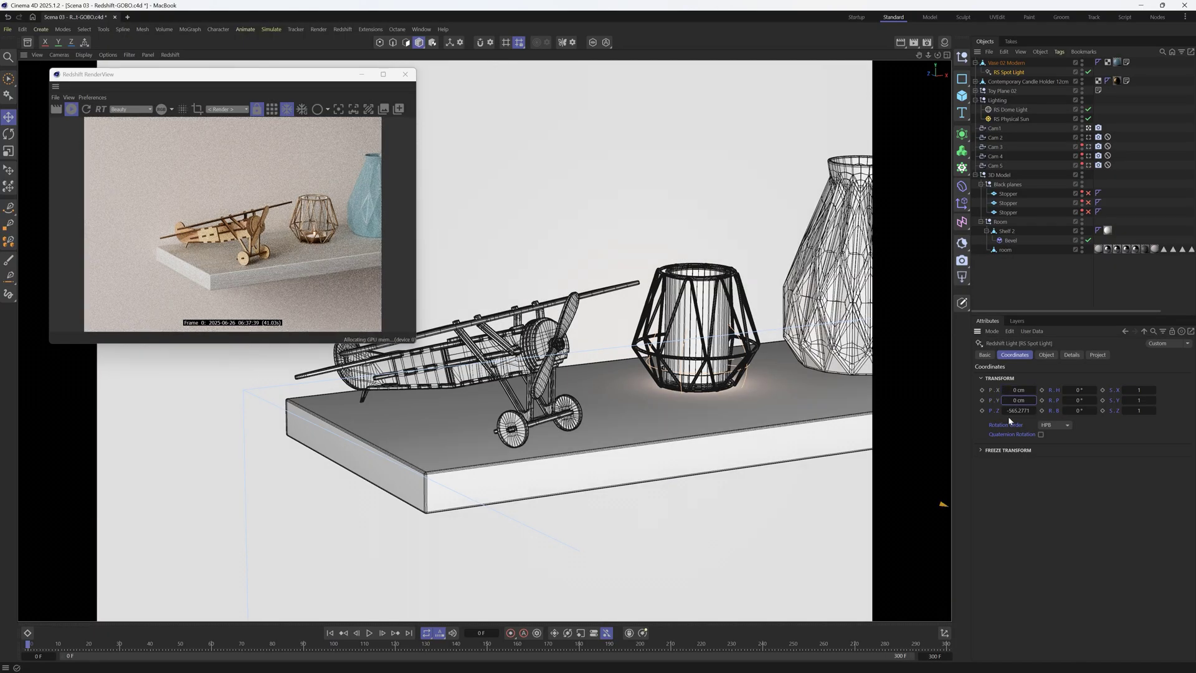
{"action": "left_click", "coordinate": [1007, 411]}
{"action": "type", "text": "0"}
{"action": "key", "text": "Return"}
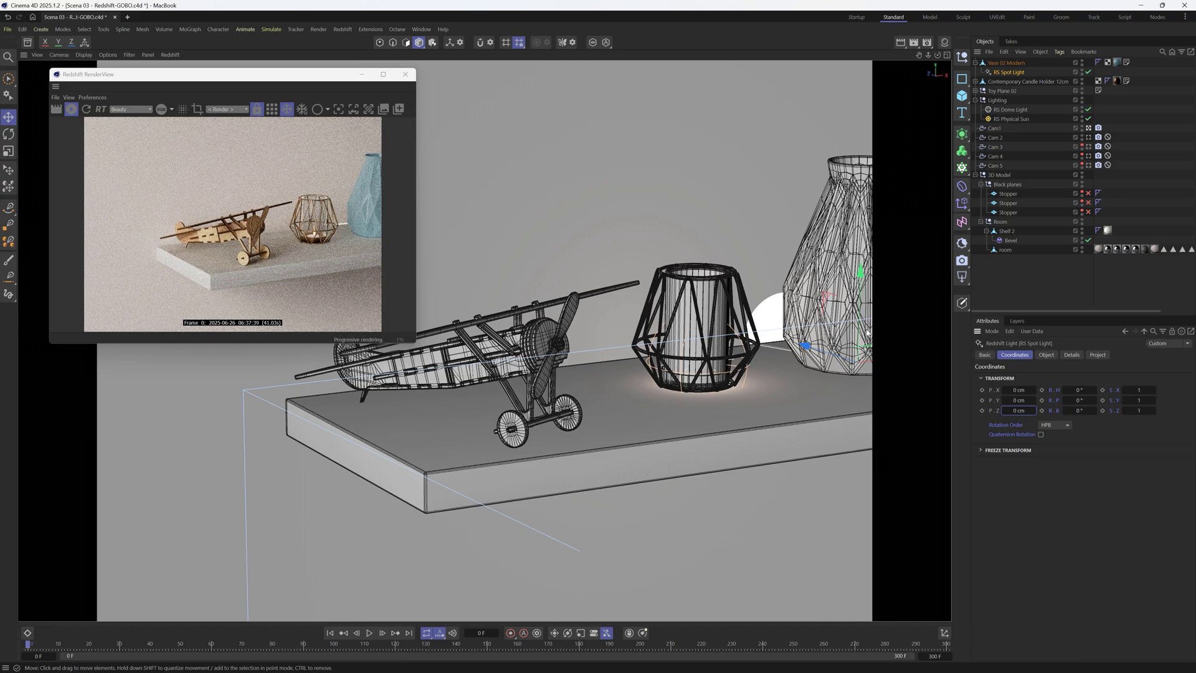
{"action": "mouse_move", "coordinate": [1008, 72]}
{"action": "left_mouse_down"}
{"action": "mouse_move", "coordinate": [1025, 59]}
{"action": "mouse_move", "coordinate": [1003, 70]}
{"action": "mouse_move", "coordinate": [1007, 60]}
{"action": "left_mouse_up"}
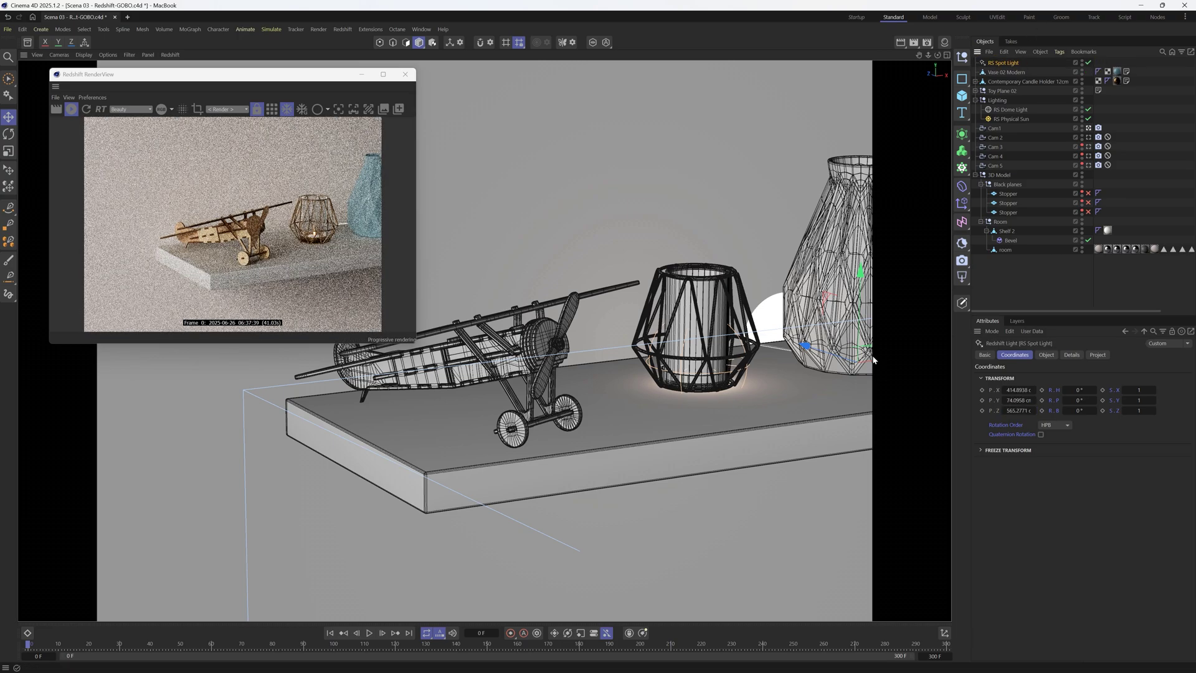
Move the spot light away from and above the vase, and rotate it to shine on the shelf and wall
{"action": "left_click_drag", "start_coordinate": [870, 361], "coordinate": [771, 463]}
{"action": "left_click_drag", "start_coordinate": [819, 421], "coordinate": [824, 201]}
{"action": "key", "text": "r"}
{"action": "left_click_drag", "start_coordinate": [851, 248], "coordinate": [1059, 217]}
{"action": "key", "text": "e"}
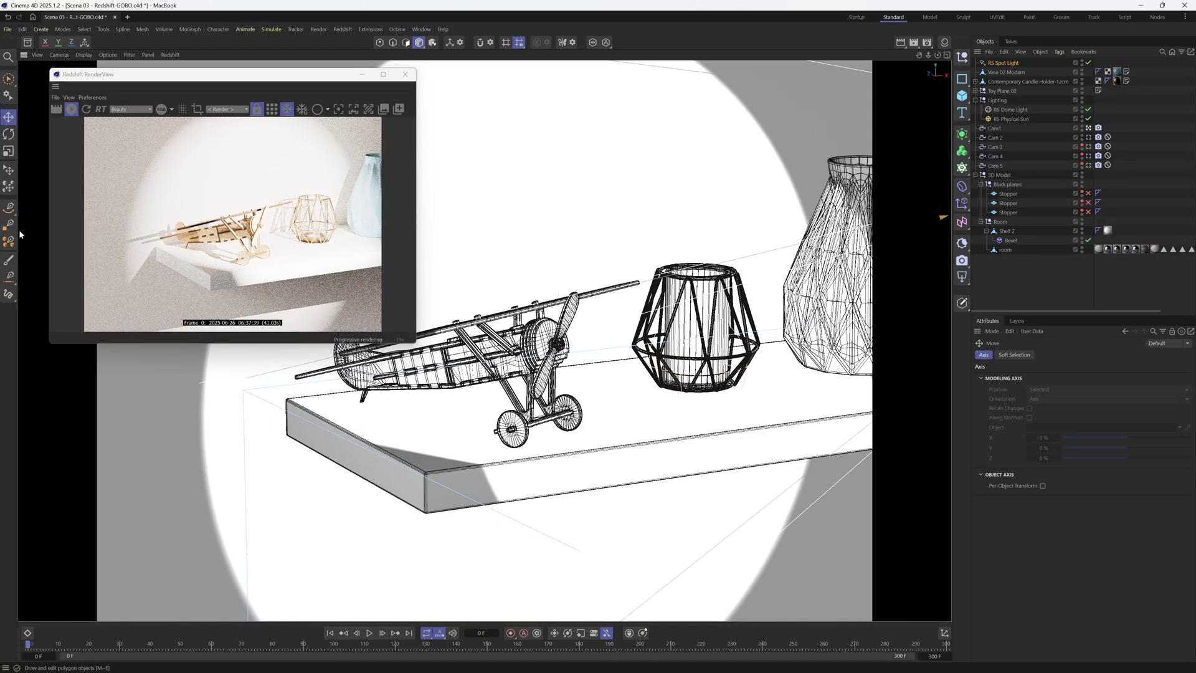
Apply a window gobo image as the spot light's texture and widen its cone angle to about 69°
{"action": "left_click", "coordinate": [999, 62]}
{"action": "left_click", "coordinate": [1047, 354]}
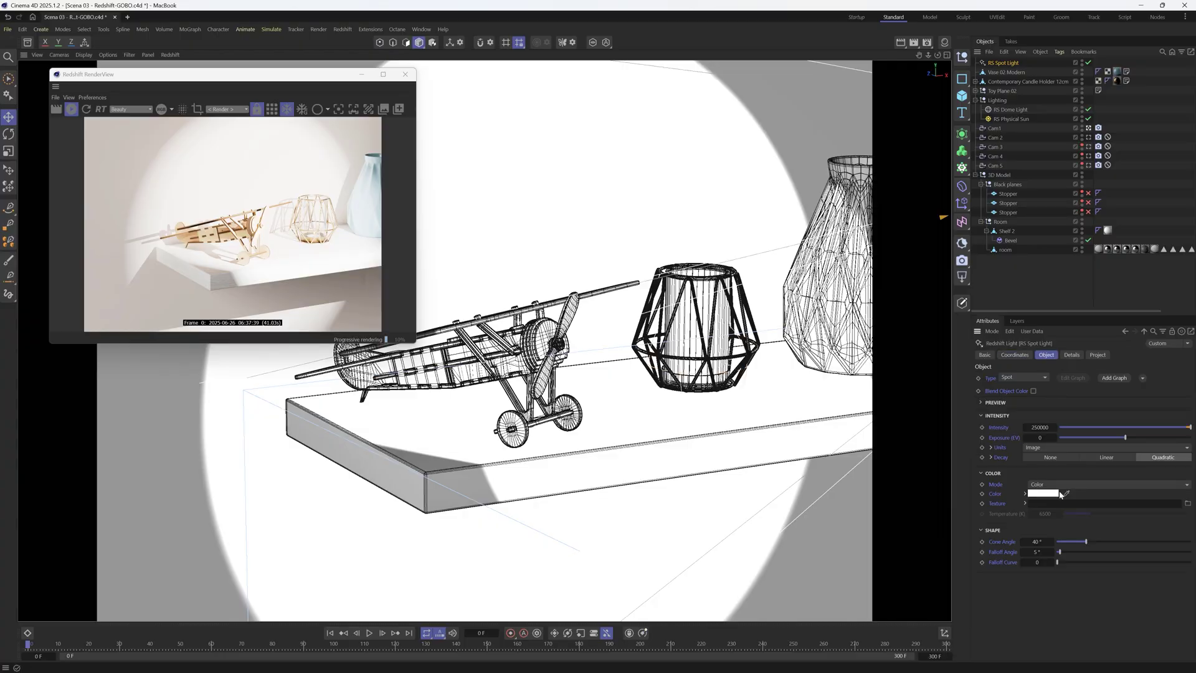
{"action": "left_click_drag", "start_coordinate": [1195, 186], "coordinate": [279, 149]}
{"action": "left_click_drag", "start_coordinate": [666, 277], "coordinate": [1052, 502]}
{"action": "left_click", "coordinate": [662, 384]}
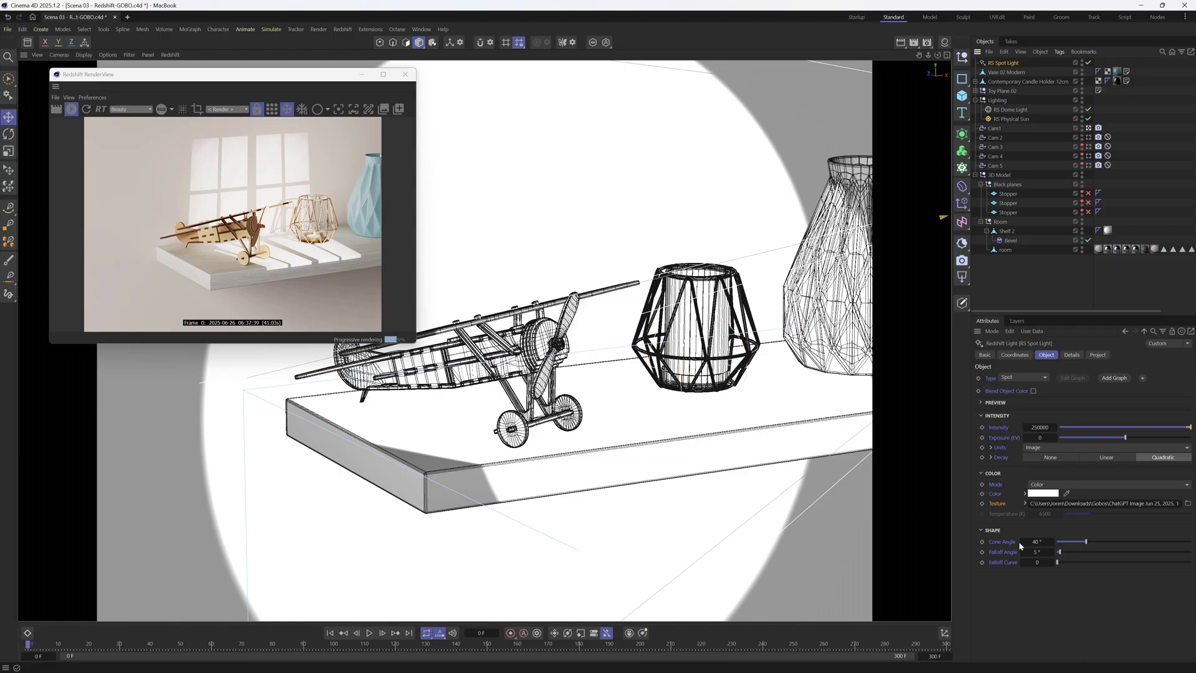
{"action": "left_click_drag", "start_coordinate": [1089, 544], "coordinate": [1111, 547]}
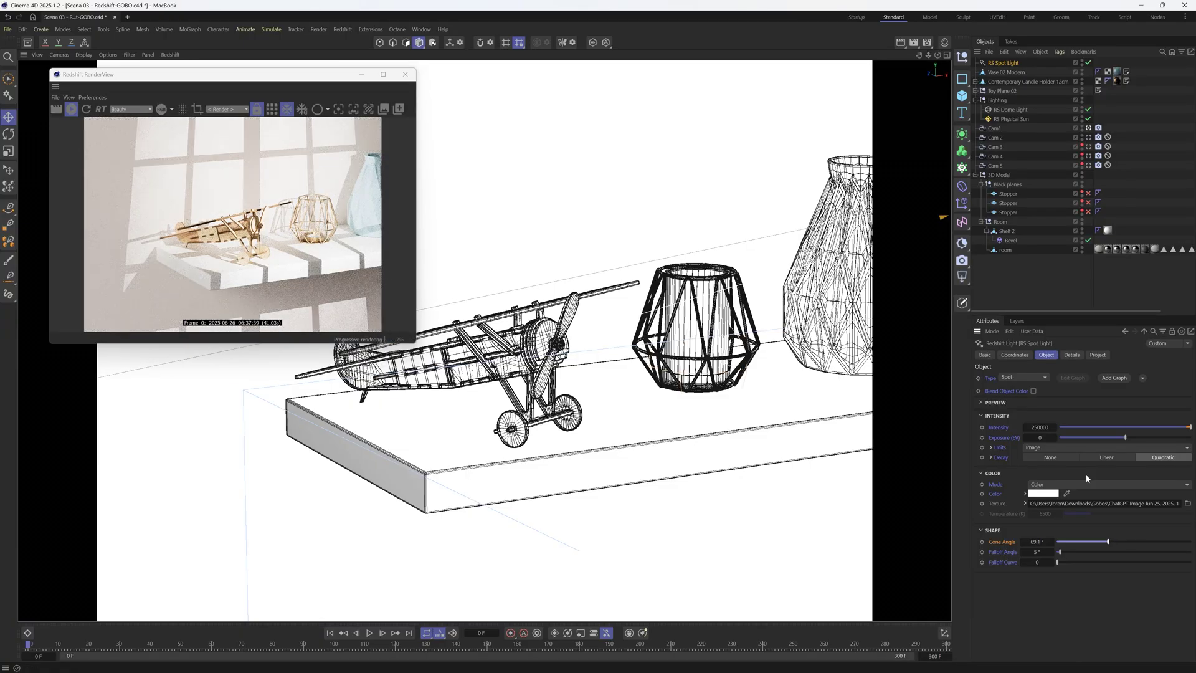
Set the RS Physical Sun intensity to 0.6 and lower the spot light's exposure to about -1.98 EV
{"action": "left_click", "coordinate": [1011, 119]}
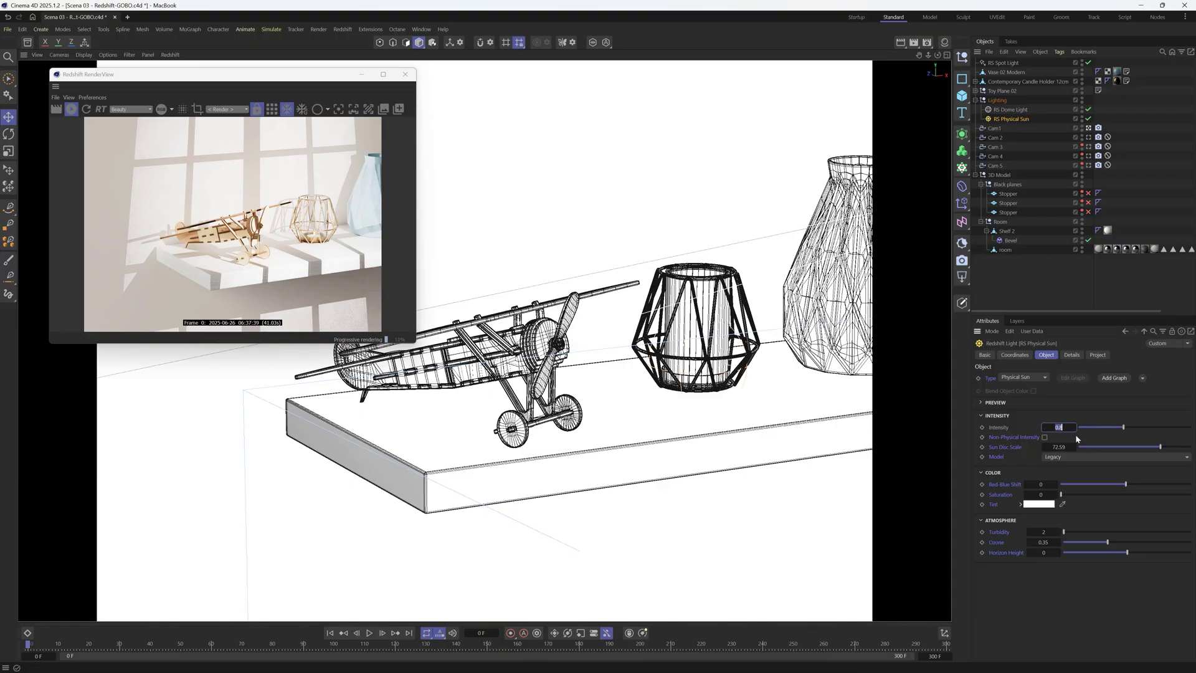
{"action": "type", "text": "0.6"}
{"action": "key", "text": "Return"}
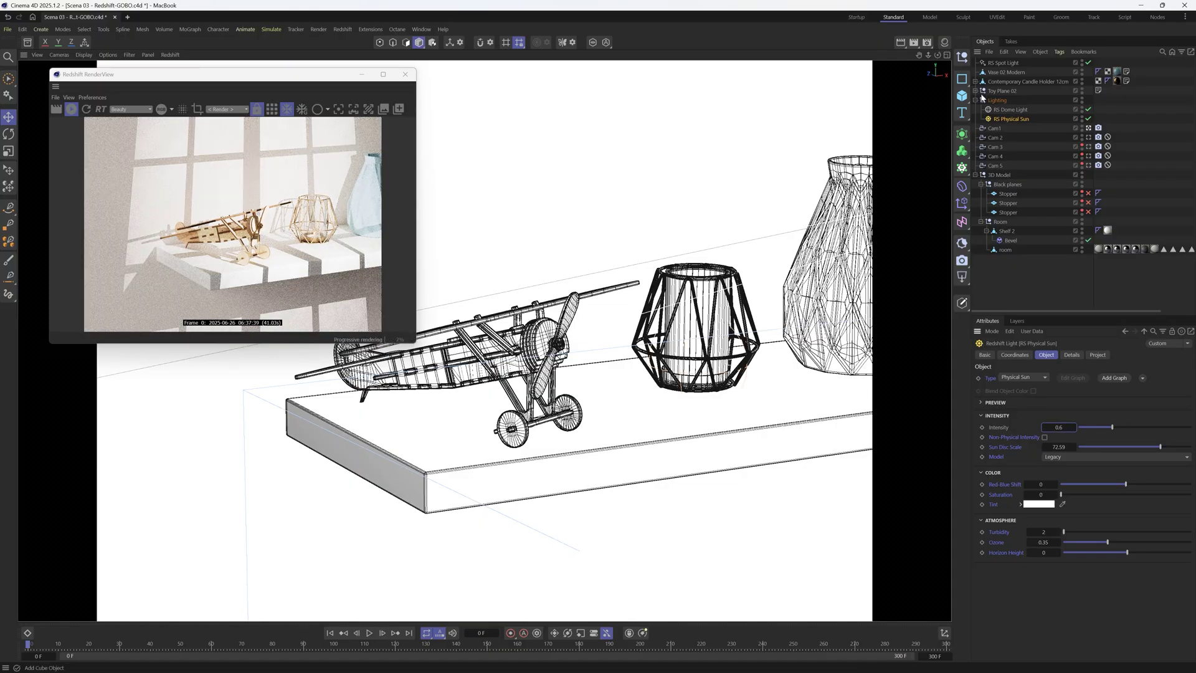
{"action": "left_click", "coordinate": [1011, 63]}
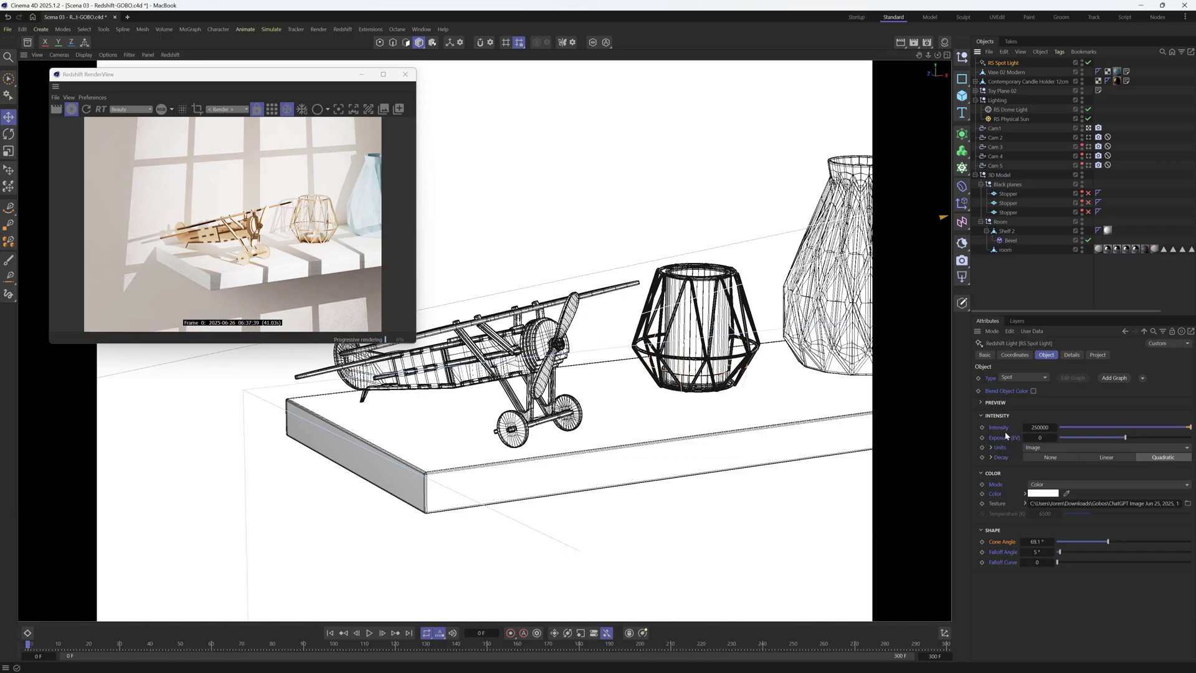
{"action": "left_click_drag", "start_coordinate": [1121, 436], "coordinate": [1108, 437]}
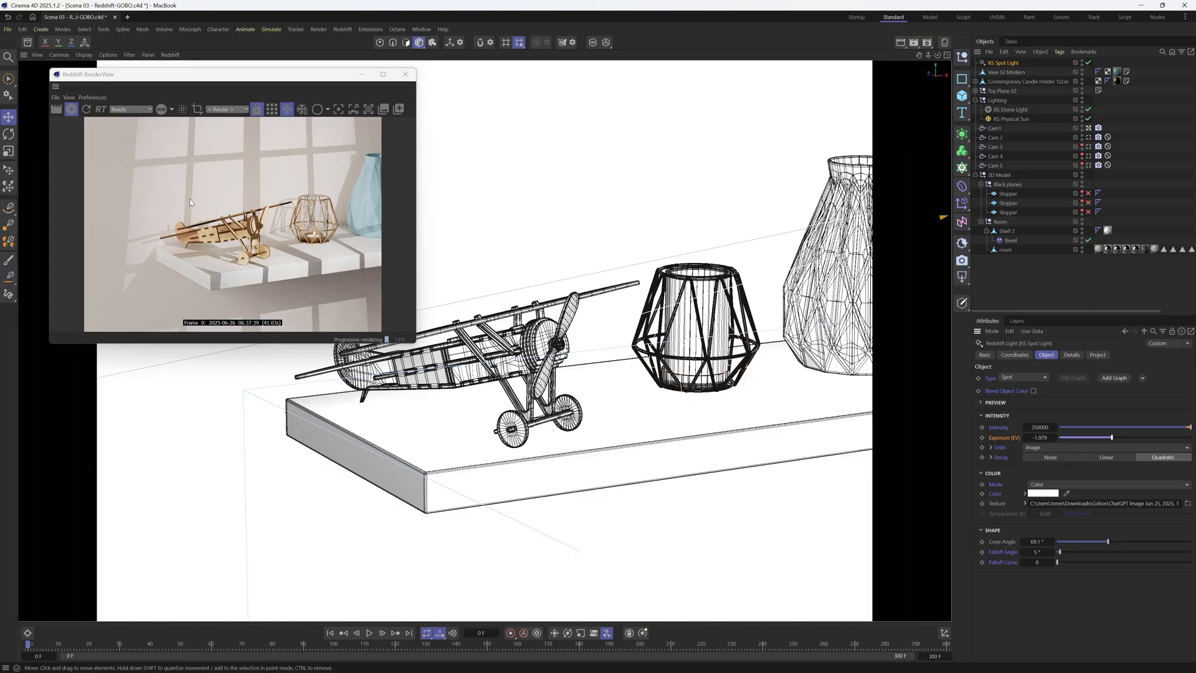
Enable Softness Affects Gobo for the spot light and set its shadow softness to about 1.38
{"action": "left_click", "coordinate": [1073, 353]}
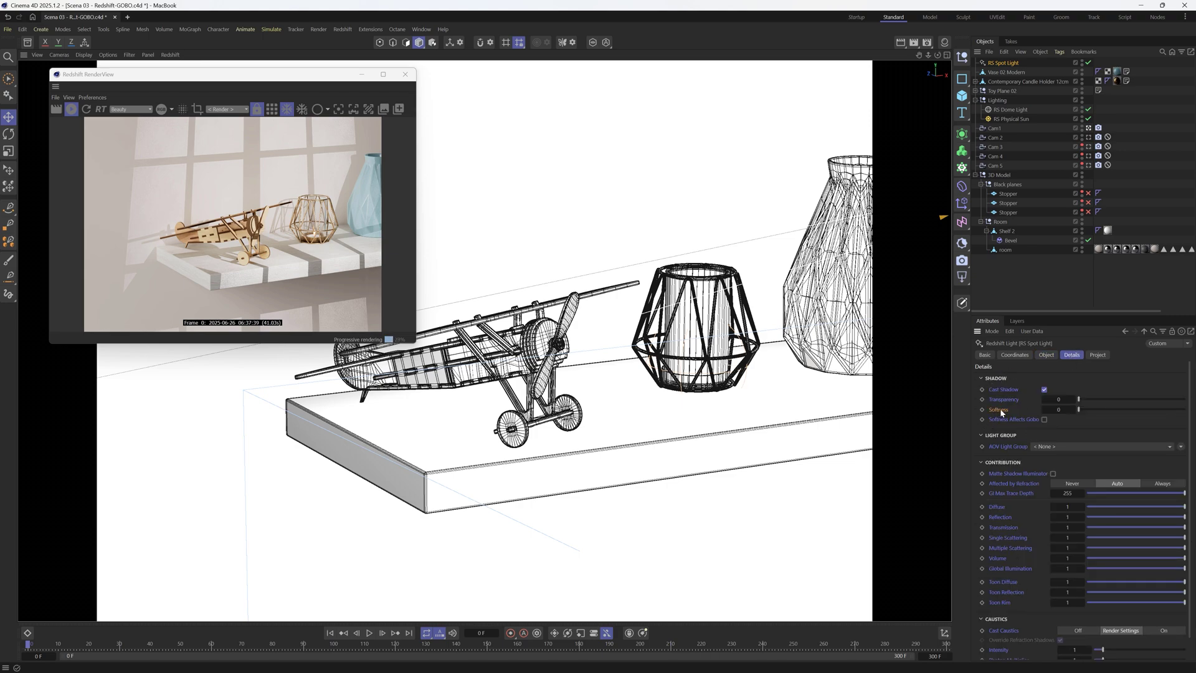
{"action": "left_click_drag", "start_coordinate": [1079, 409], "coordinate": [1154, 408]}
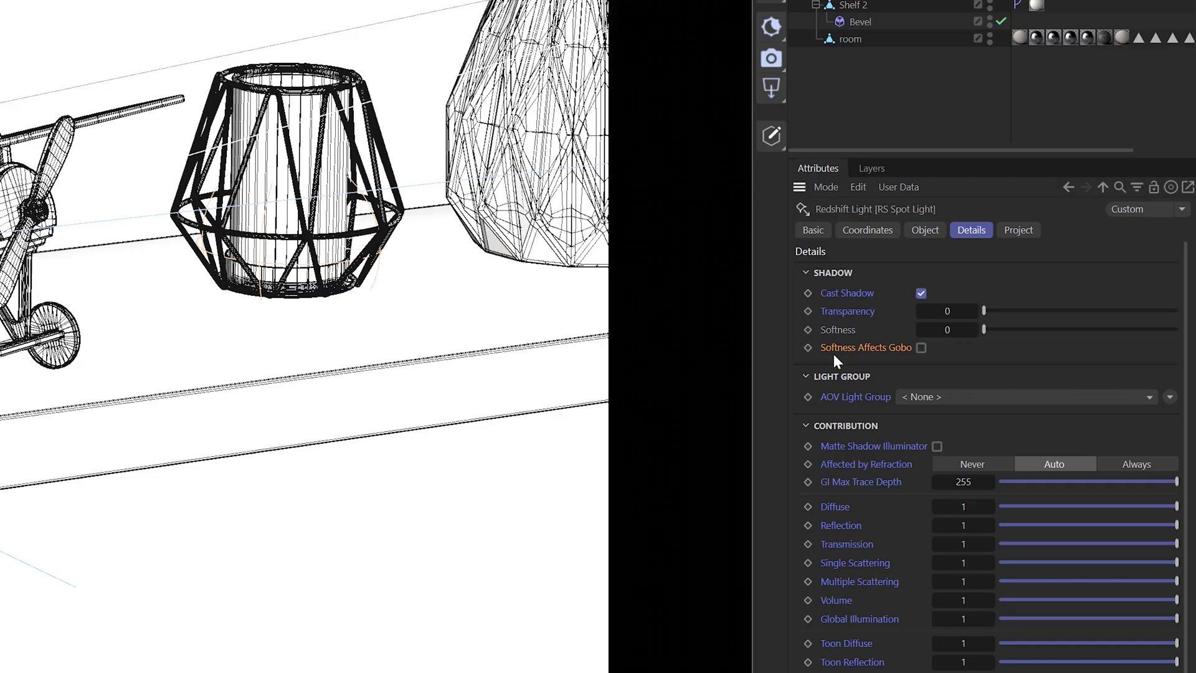
{"action": "left_click", "coordinate": [921, 351]}
{"action": "left_click_drag", "start_coordinate": [983, 329], "coordinate": [1035, 329]}
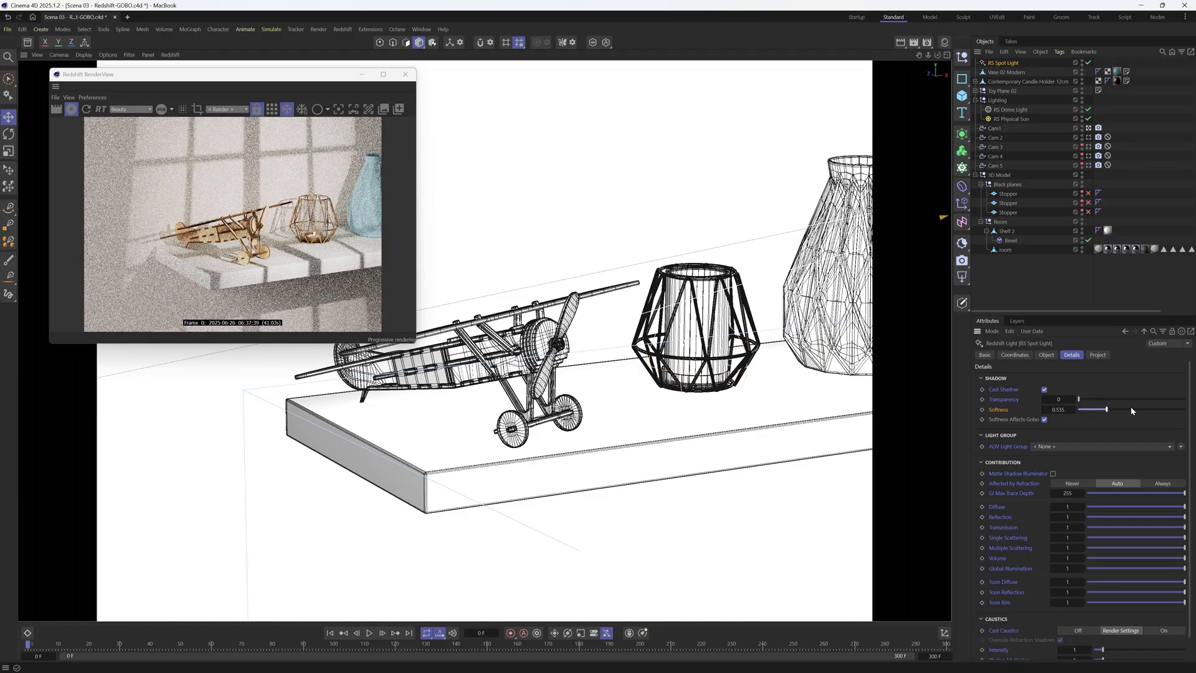
{"action": "left_click_drag", "start_coordinate": [1131, 410], "coordinate": [1152, 410]}
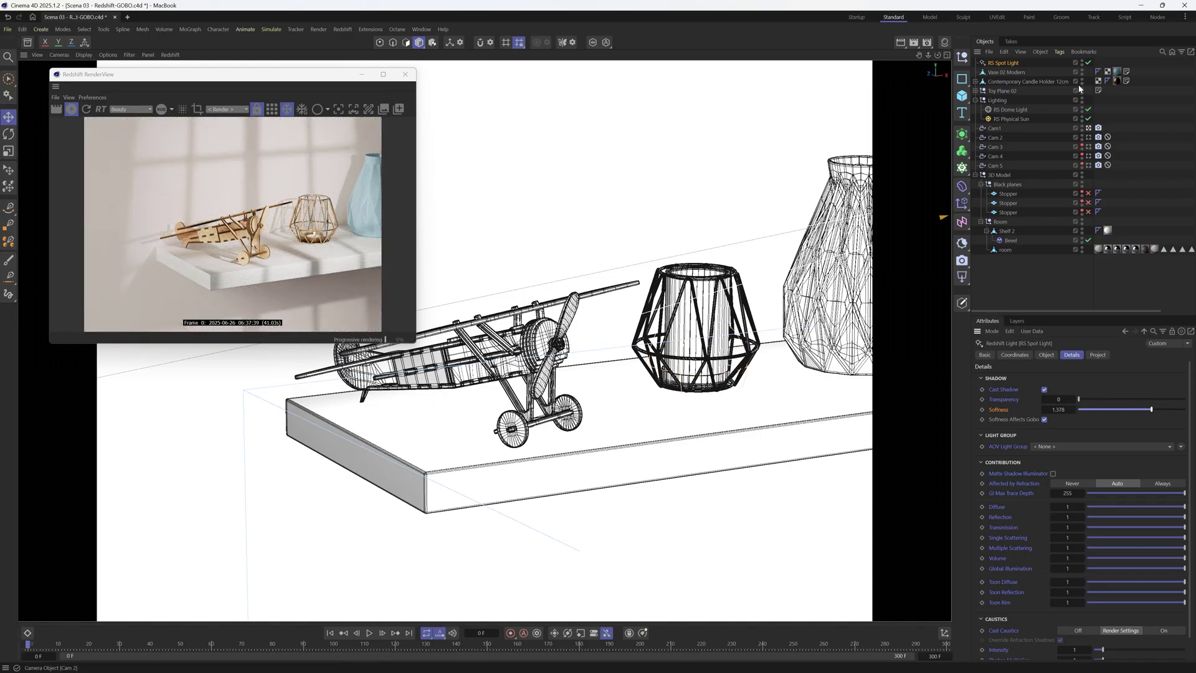
Compare the render with the spot light disabled and enabled
{"action": "left_click", "coordinate": [1088, 62]}
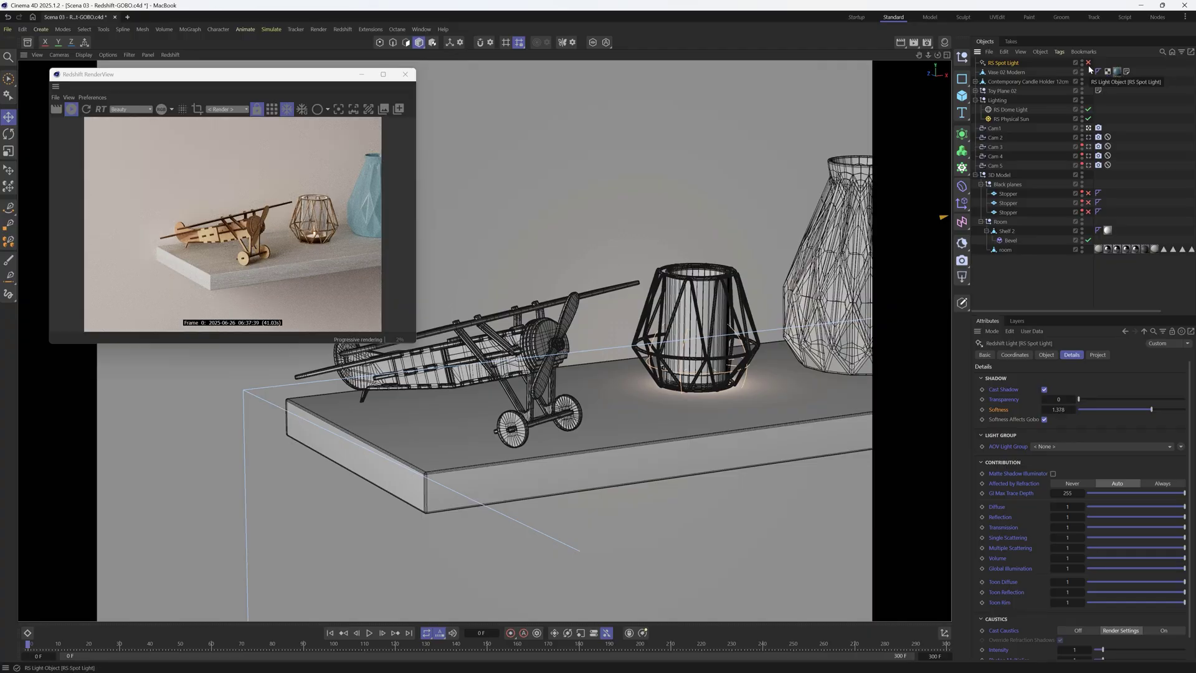
{"action": "left_click", "coordinate": [1088, 63]}
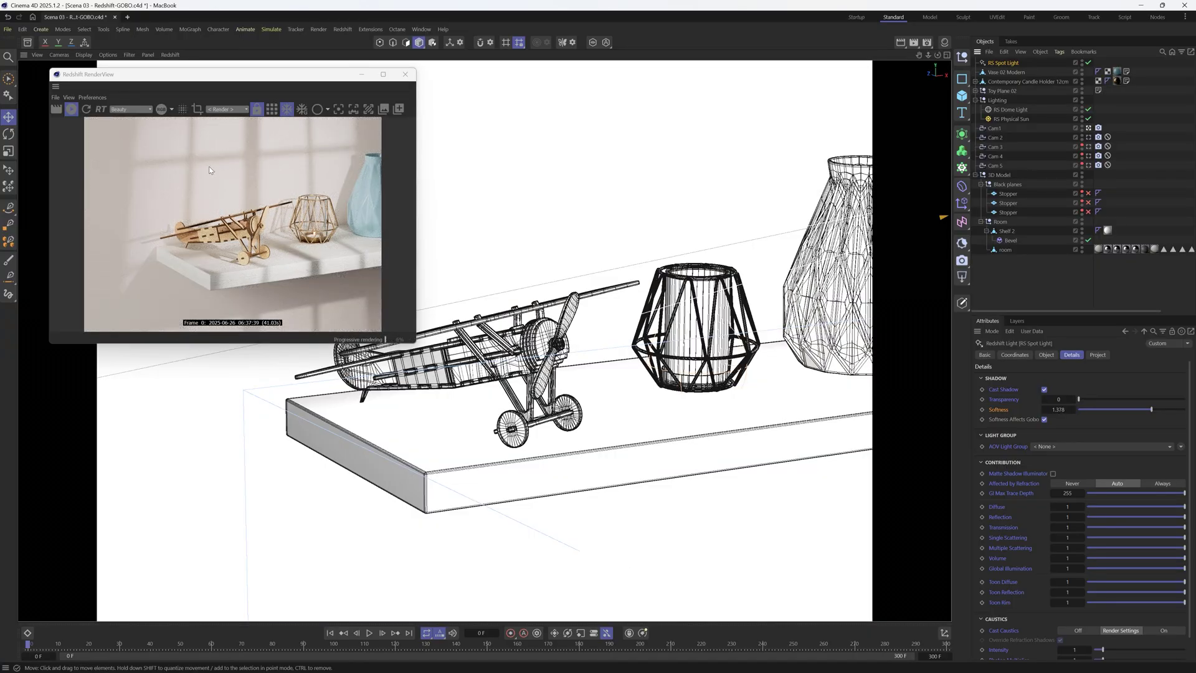
Replace the spot light's texture with the horizontal blinds gobo and raise its exposure to about -0.141 EV
{"action": "mouse_move", "coordinate": [531, 666]}
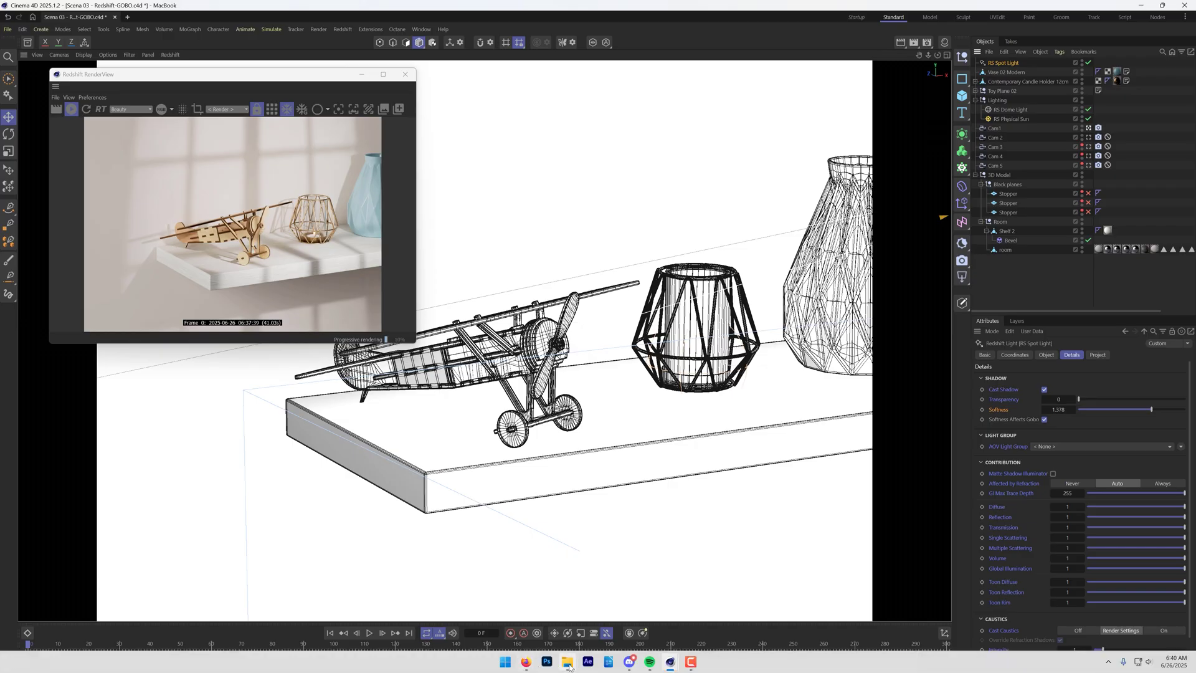
{"action": "left_click", "coordinate": [567, 663]}
{"action": "left_click_drag", "start_coordinate": [469, 141], "coordinate": [605, 344]}
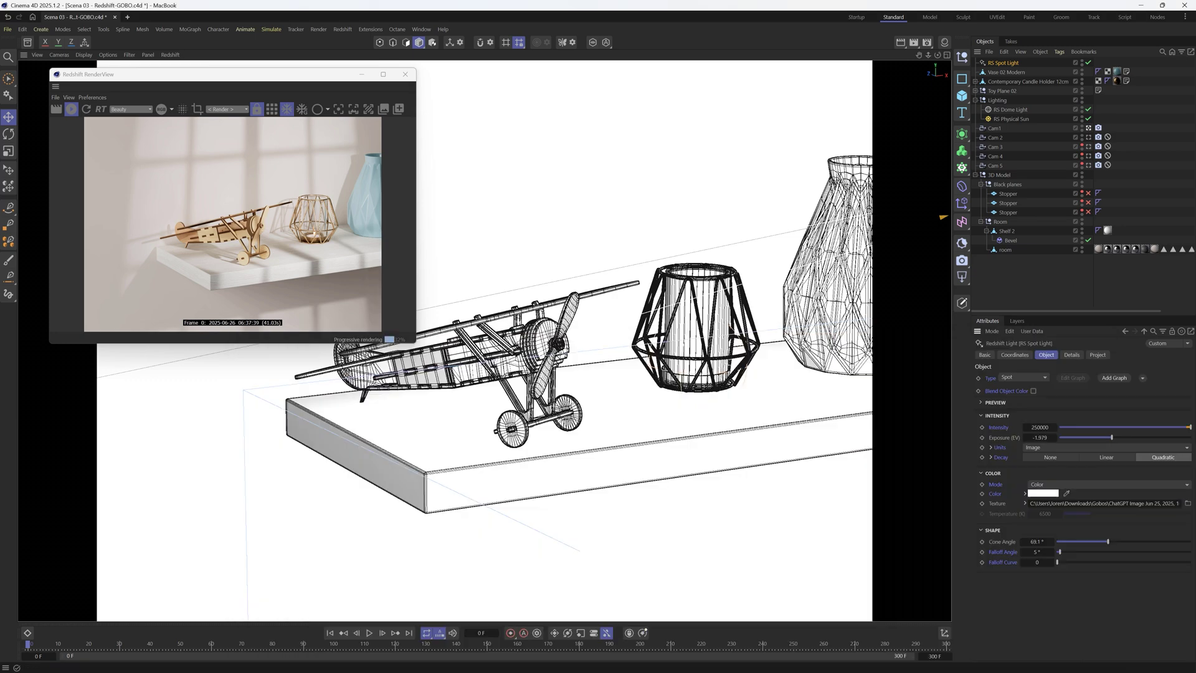
{"action": "left_click", "coordinate": [568, 663]}
{"action": "left_click_drag", "start_coordinate": [483, 468], "coordinate": [1103, 504]}
{"action": "left_click", "coordinate": [664, 386]}
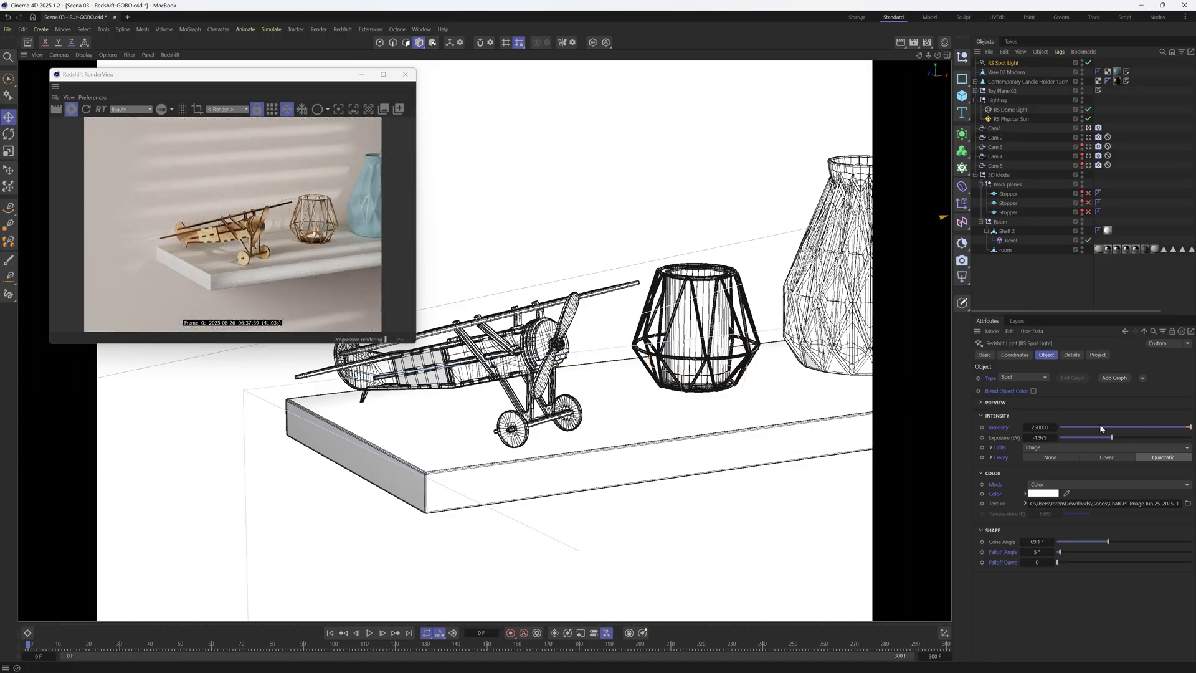
{"action": "left_click", "coordinate": [1125, 438]}
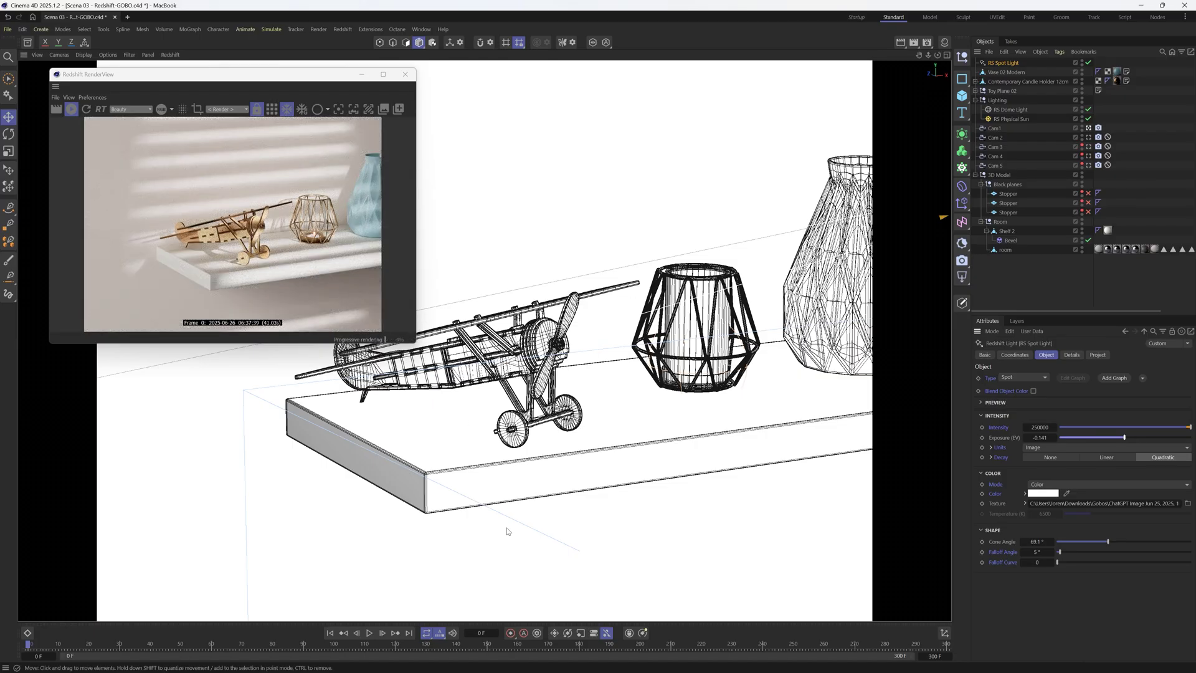
Replace the spot light's texture with the tree foliage gobo from the Gobos folder
{"action": "left_click", "coordinate": [557, 663]}
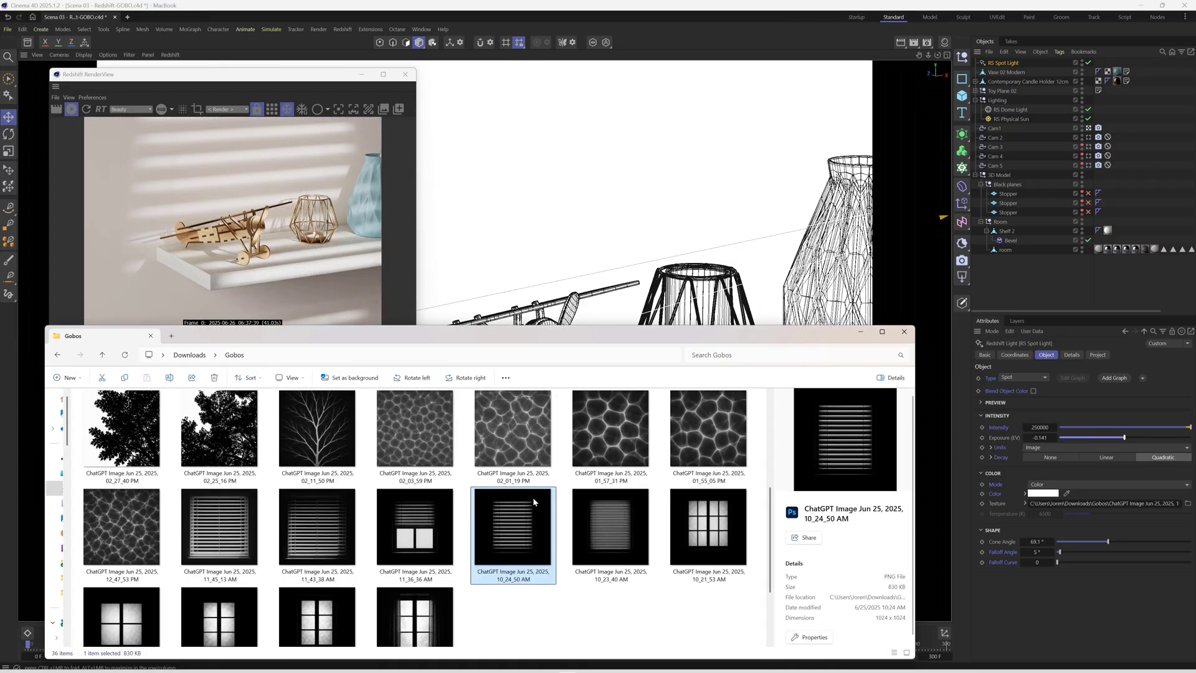
{"action": "left_click_drag", "start_coordinate": [123, 435], "coordinate": [1053, 503]}
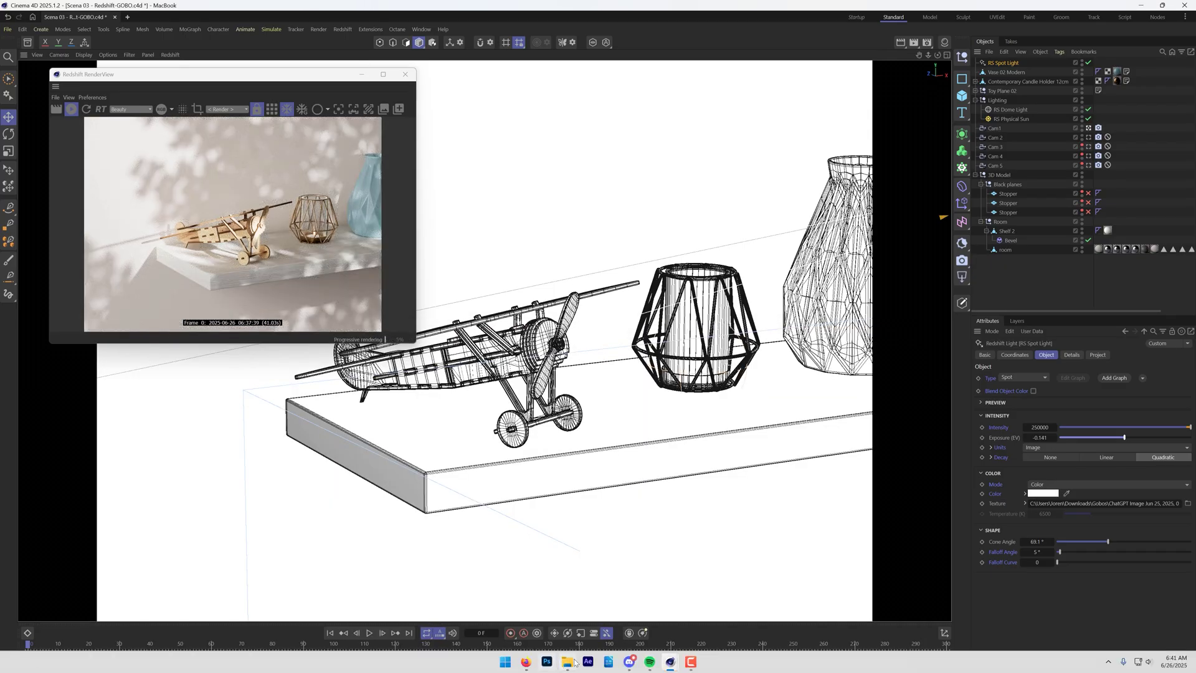
Replace the spot light's texture with a cellular water-caustics gobo from the Gobos folder and set the cone angle to about 75.1°
{"action": "left_click", "coordinate": [568, 665]}
{"action": "scroll", "coordinate": [443, 550], "scroll_direction": "up", "scroll_amount": 3}
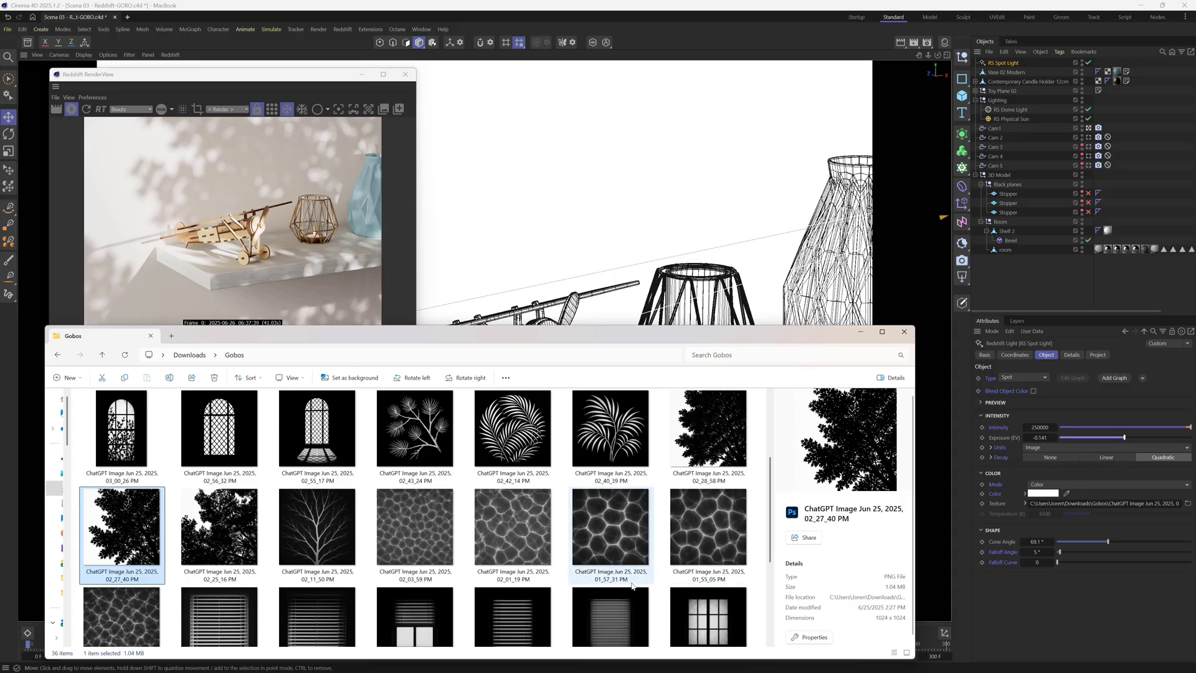
{"action": "scroll", "coordinate": [701, 495], "scroll_direction": "down", "scroll_amount": 1}
{"action": "left_click_drag", "start_coordinate": [701, 496], "coordinate": [1110, 503]}
{"action": "left_click", "coordinate": [663, 387]}
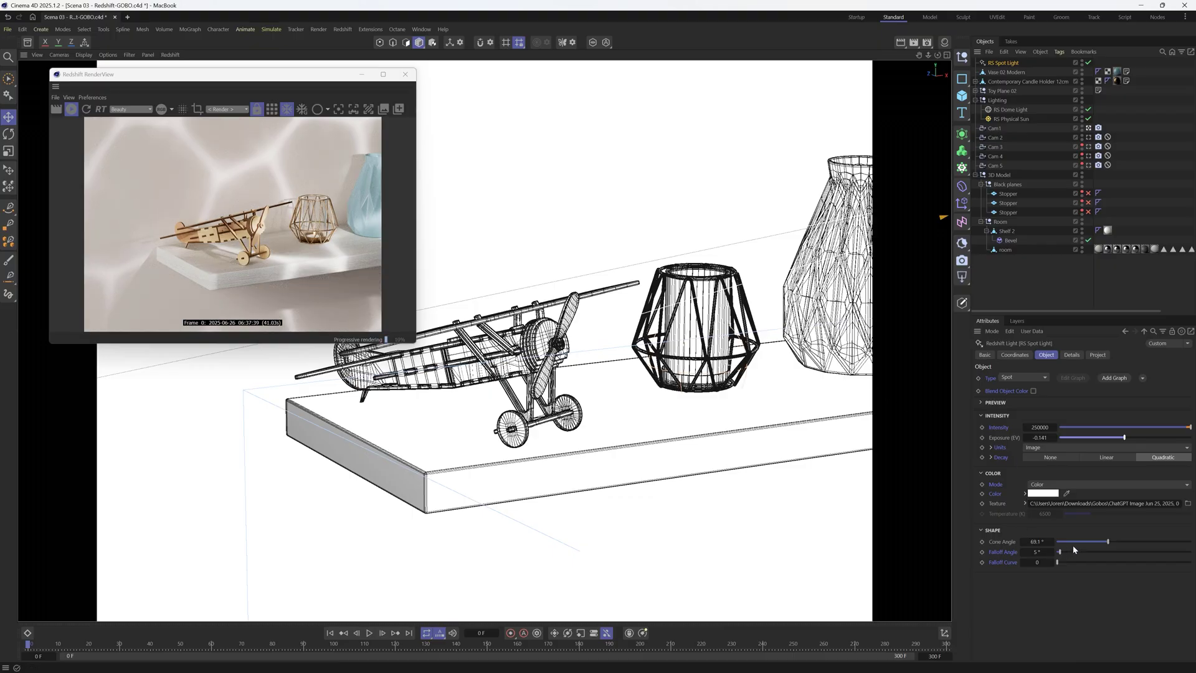
{"action": "left_click_drag", "start_coordinate": [1104, 542], "coordinate": [1092, 542]}
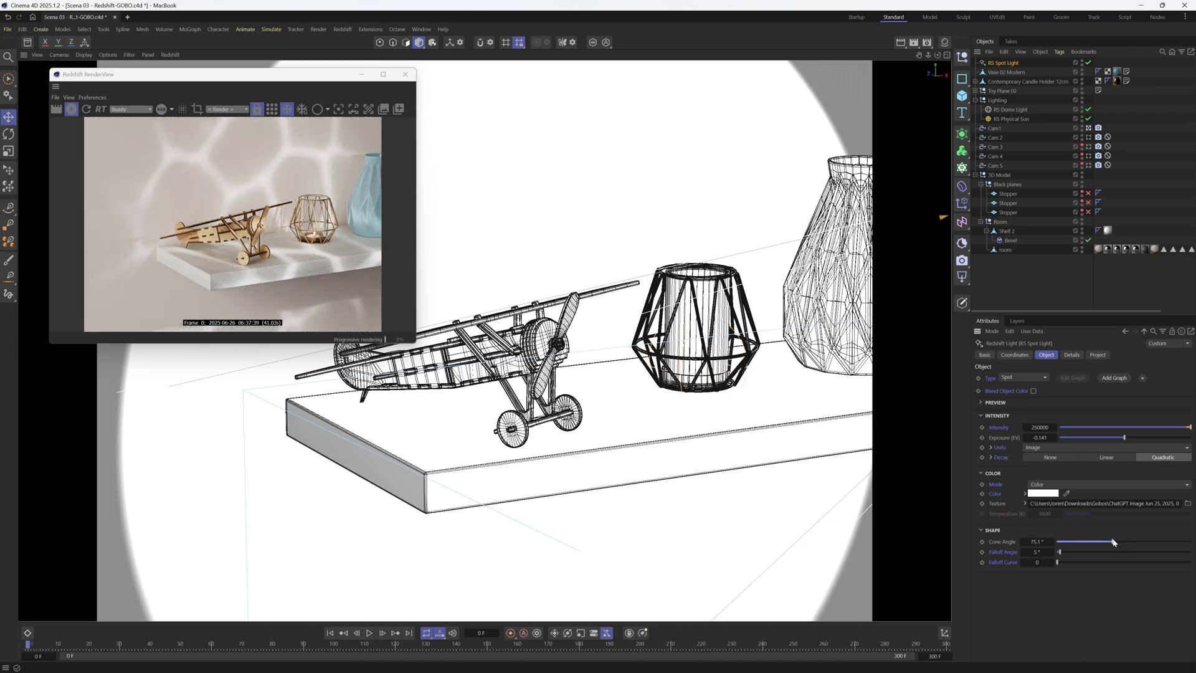
Add a node graph to the spot light and open its material in the Node Editor
{"action": "left_click", "coordinate": [1115, 377]}
{"action": "left_click", "coordinate": [1073, 378]}
{"action": "left_click_drag", "start_coordinate": [576, 275], "coordinate": [827, 396]}
{"action": "left_click_drag", "start_coordinate": [754, 331], "coordinate": [681, 316]}
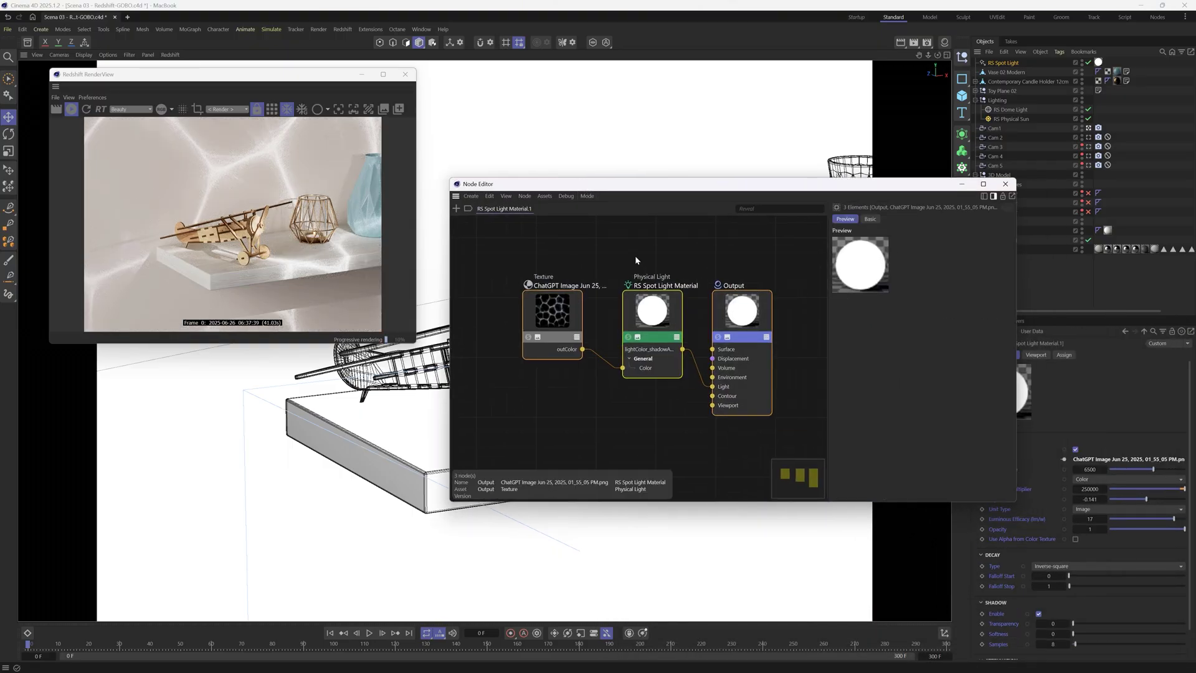
{"action": "left_click", "coordinate": [636, 260]}
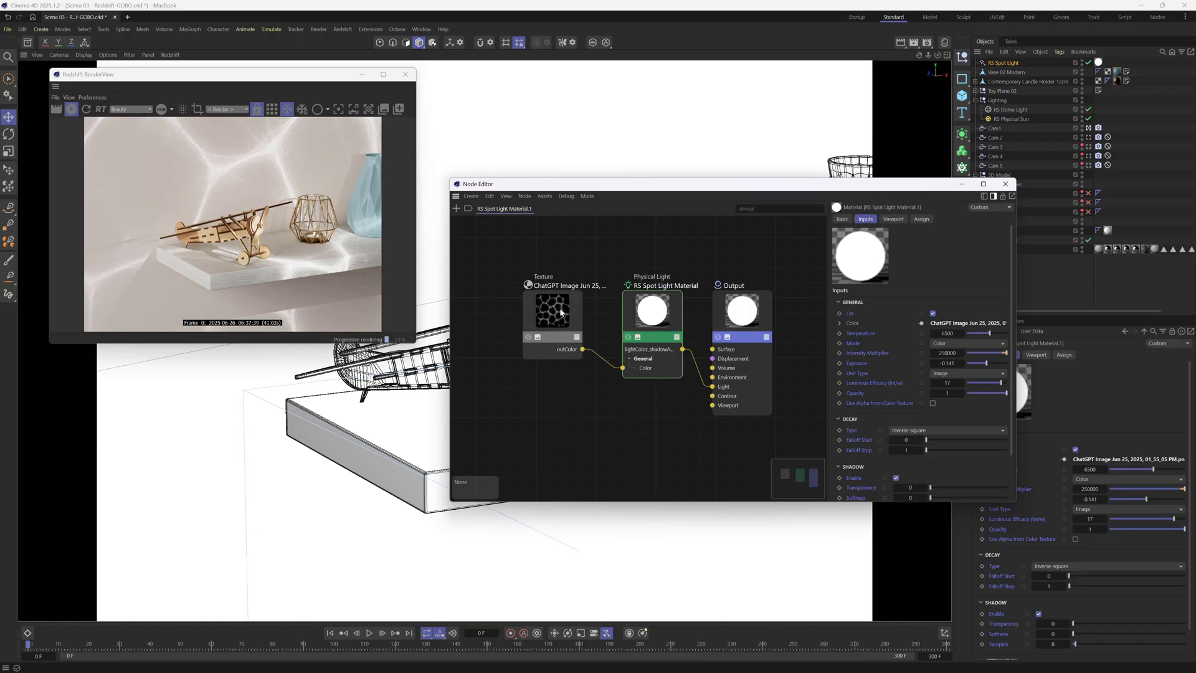
Set the caustics texture node's remap scale to 2 by 2, reposition the node, and close the Node Editor
{"action": "left_click", "coordinate": [549, 309]}
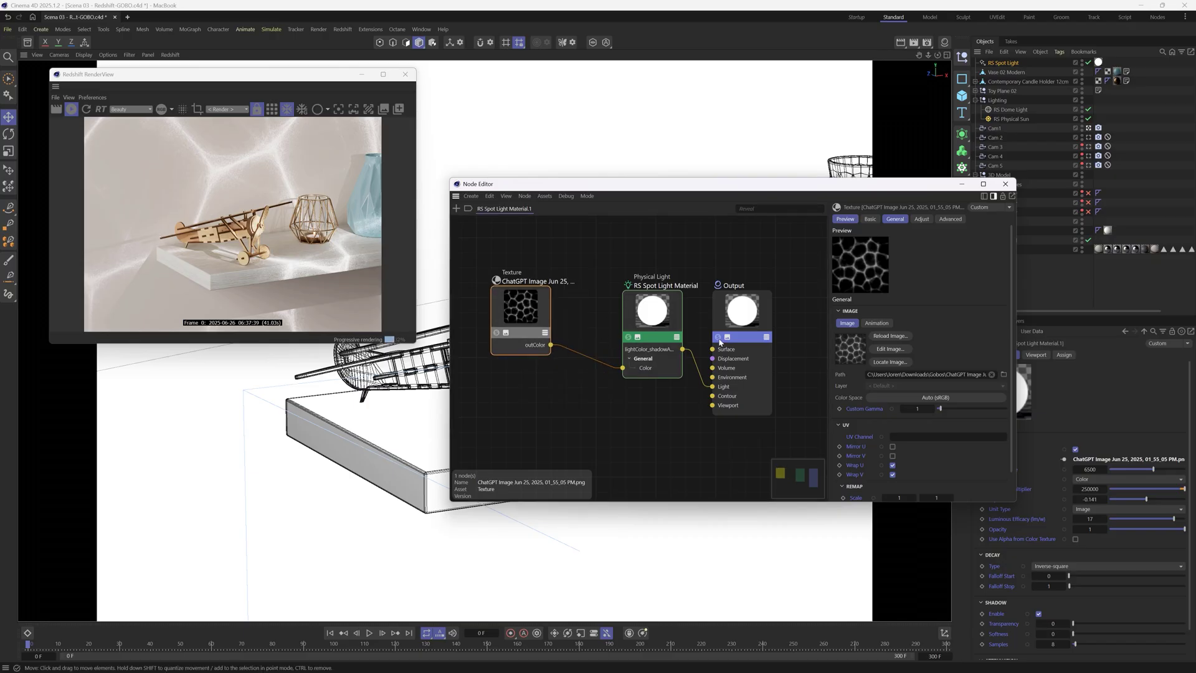
{"action": "scroll", "coordinate": [870, 475], "scroll_direction": "down", "scroll_amount": 2}
{"action": "left_click", "coordinate": [900, 465]}
{"action": "type", "text": "2"}
{"action": "key", "text": "Tab"}
{"action": "type", "text": "2"}
{"action": "key", "text": "Return"}
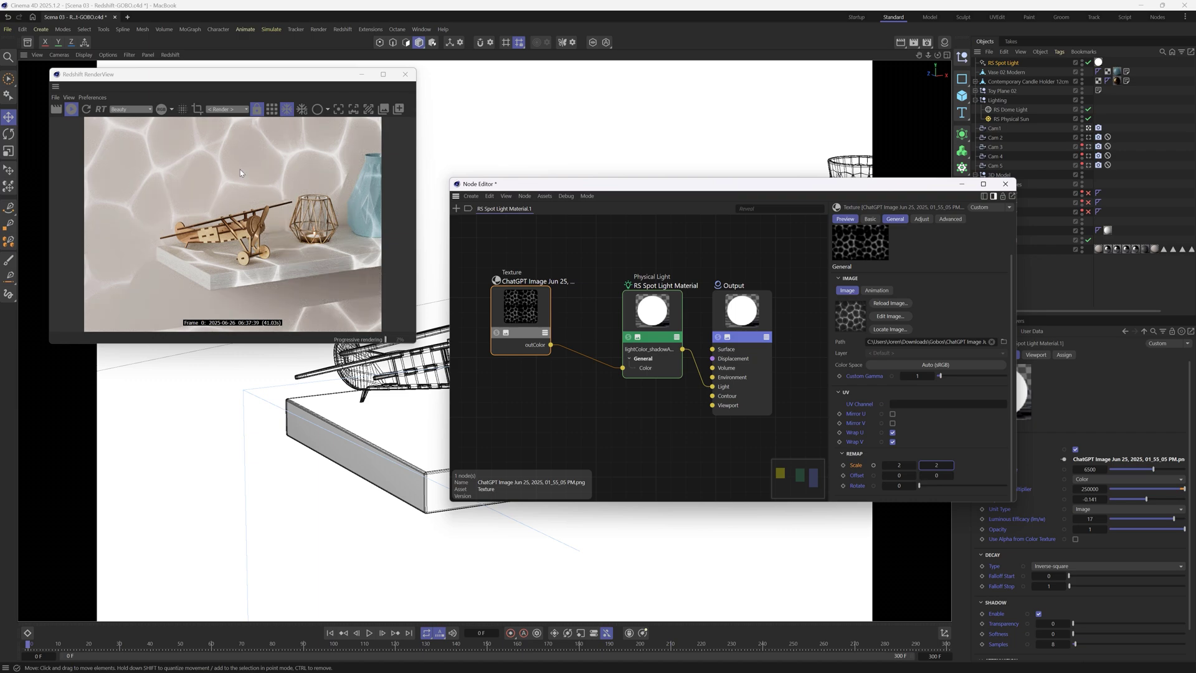
{"action": "left_click_drag", "start_coordinate": [521, 309], "coordinate": [539, 268]}
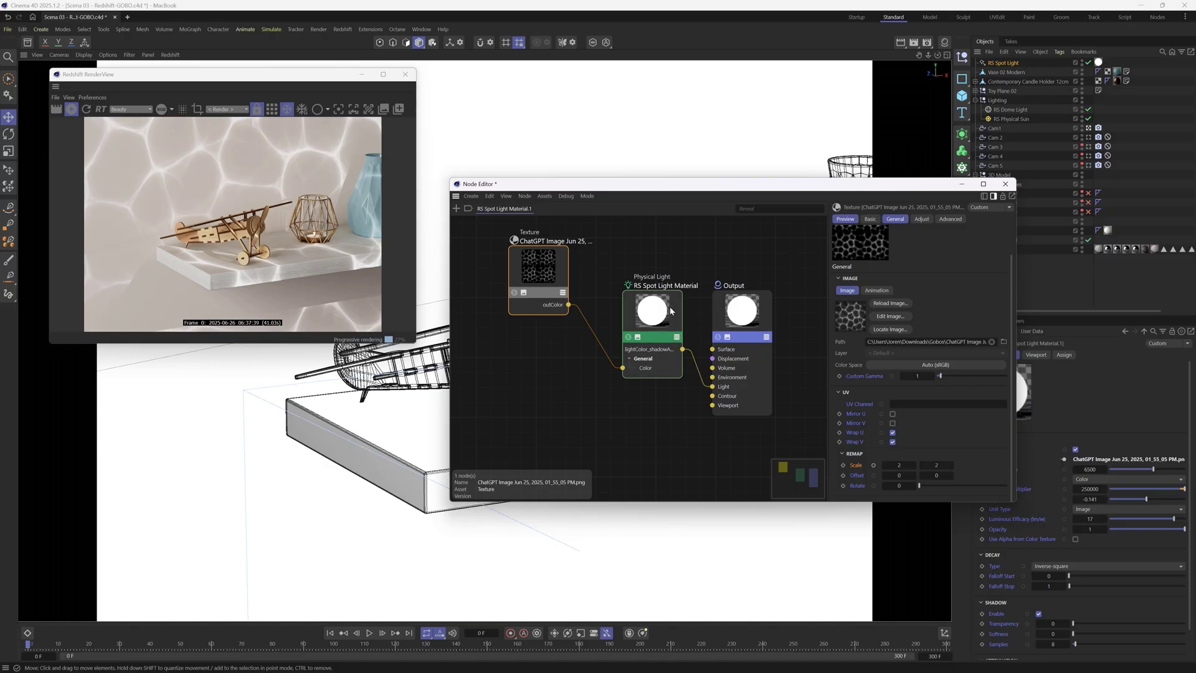
{"action": "left_click", "coordinate": [1005, 184]}
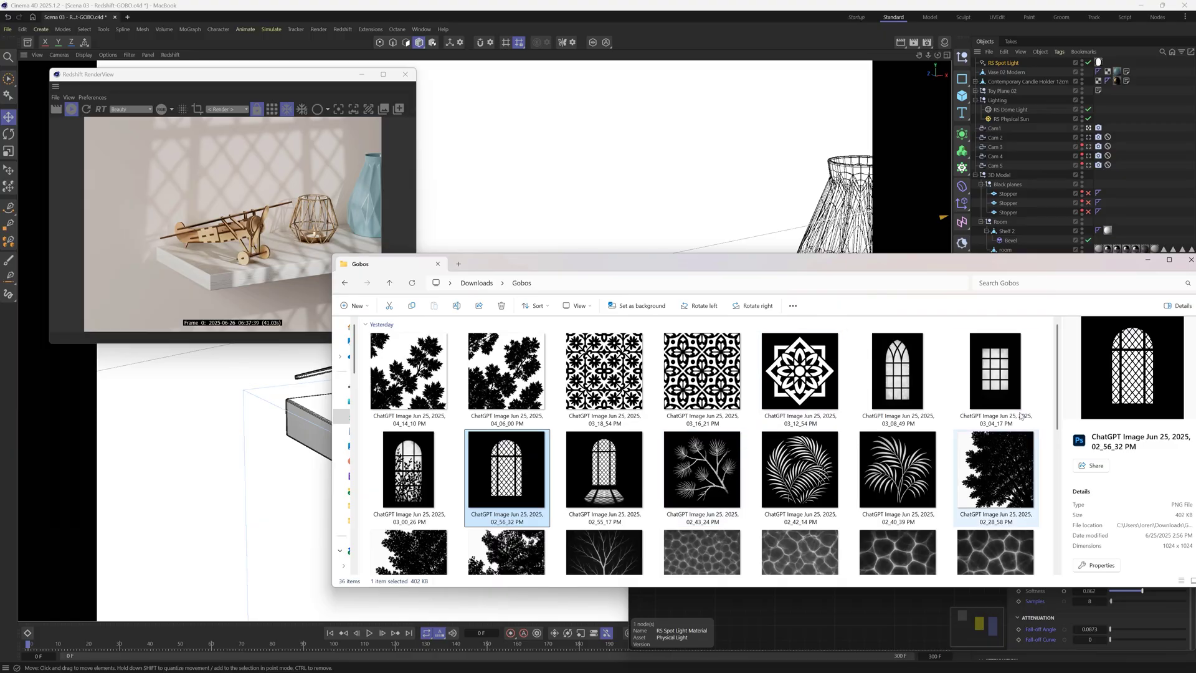
Look through the remaining gobo images down to the end of the Gobos folder
{"action": "scroll", "coordinate": [1063, 413], "scroll_direction": "down", "scroll_amount": 1}
{"action": "left_click_drag", "start_coordinate": [1063, 412], "coordinate": [1080, 575]}
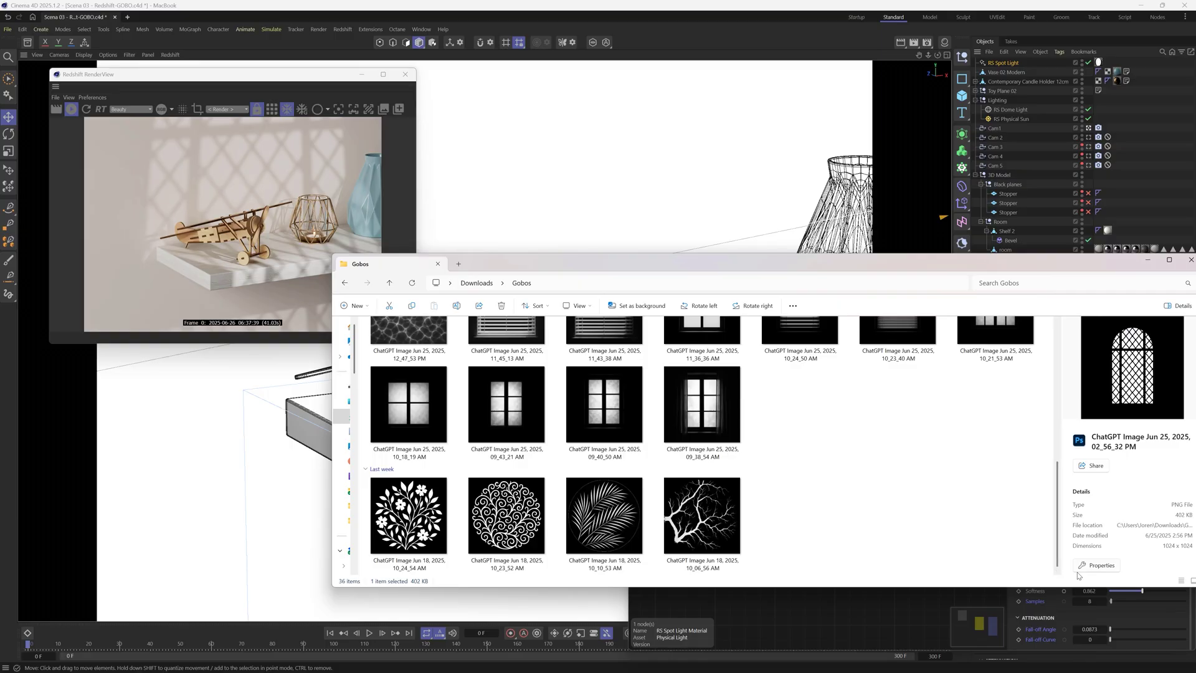